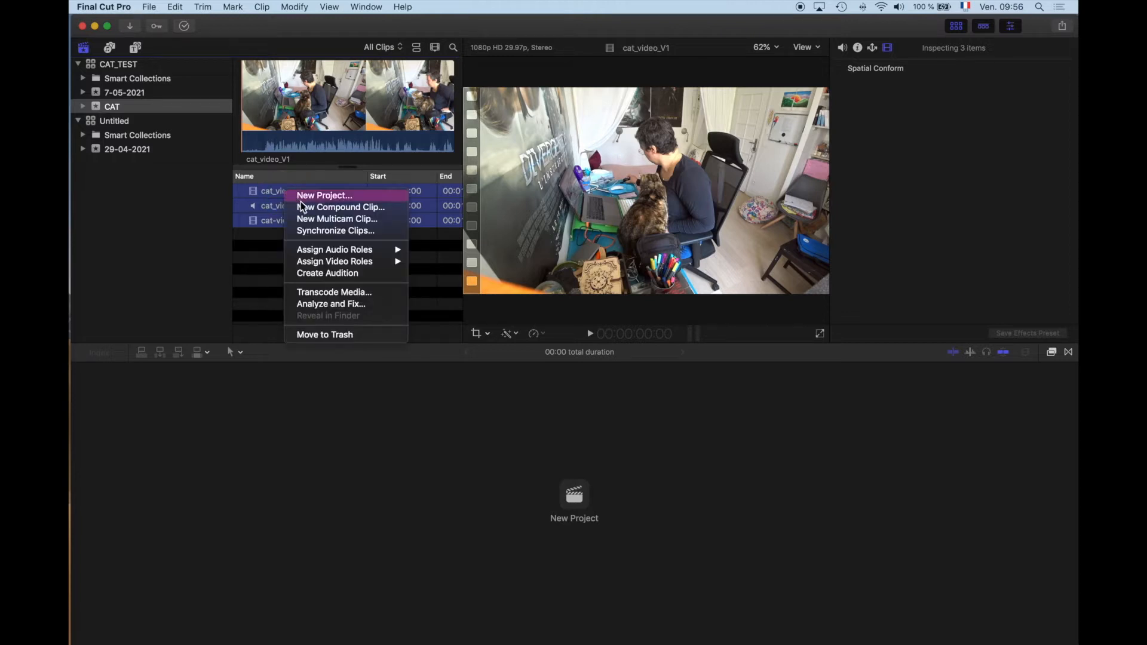
Step: Create a synchronized clip named Synchronized Clip in the CAT event, using audio for synchronization and custom settings of 1080p HD, 1920x1080, 29.97p
{"action": "left_click", "coordinate": [314, 232]}
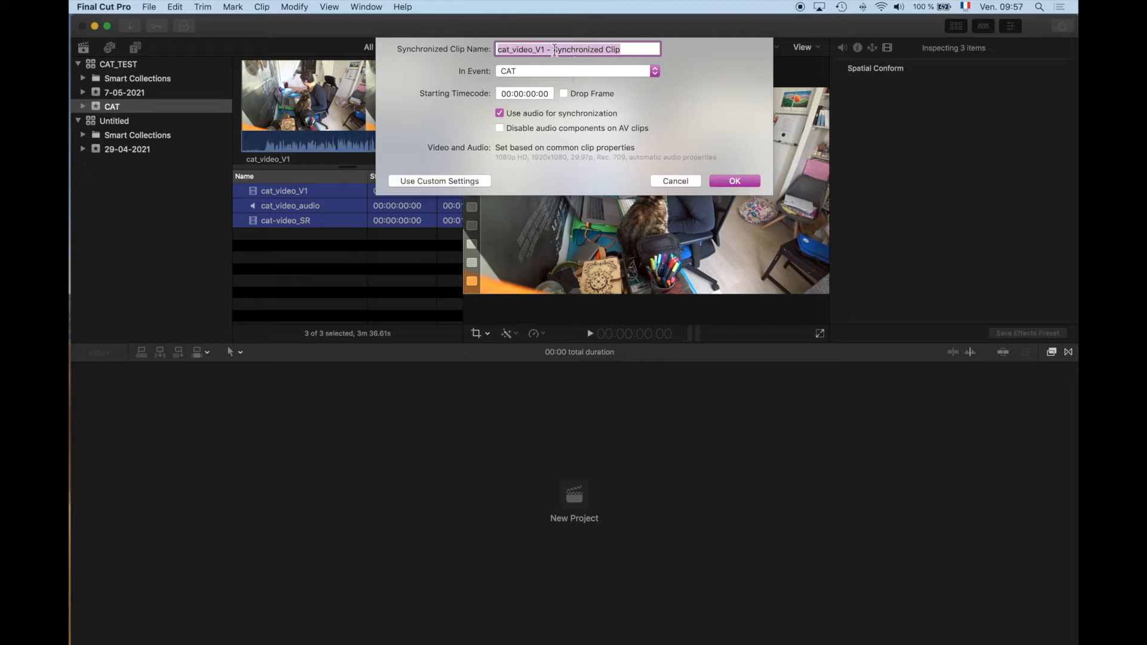
{"action": "left_click_drag", "start_coordinate": [554, 50], "coordinate": [440, 51]}
{"action": "key", "text": "BackSpace"}
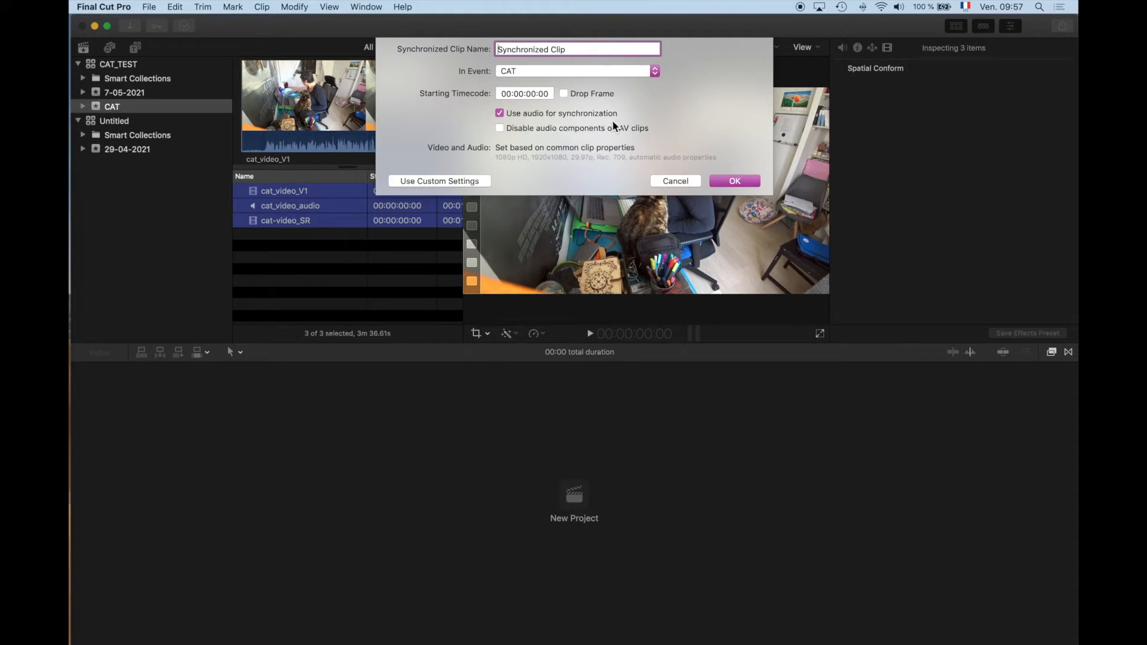
{"action": "left_click", "coordinate": [481, 181]}
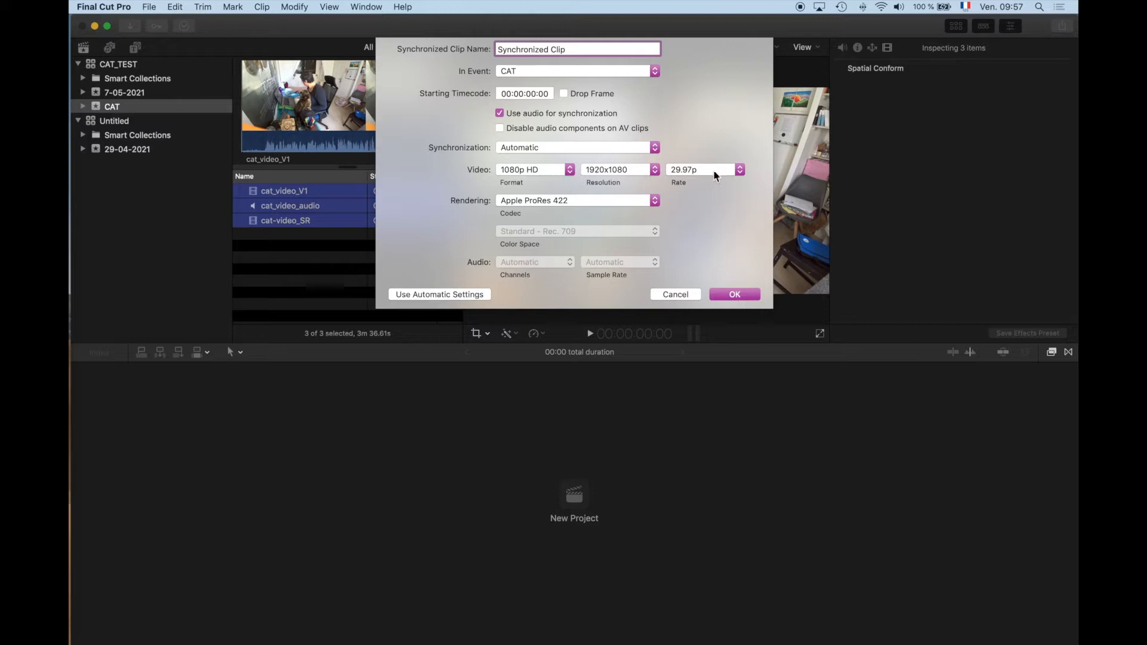
{"action": "left_click", "coordinate": [736, 296]}
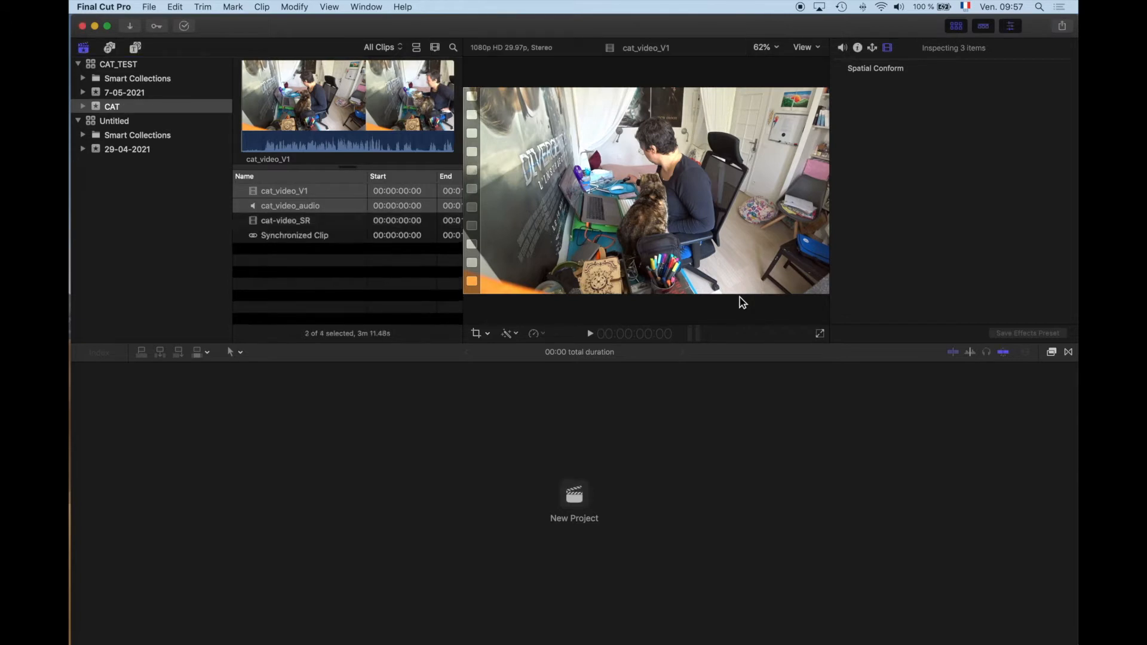
Step: Open the Synchronized Clip in the timeline and check its cat-video_SR, cat_video_V1 and cat_video_audio layers
{"action": "double_click", "coordinate": [309, 237]}
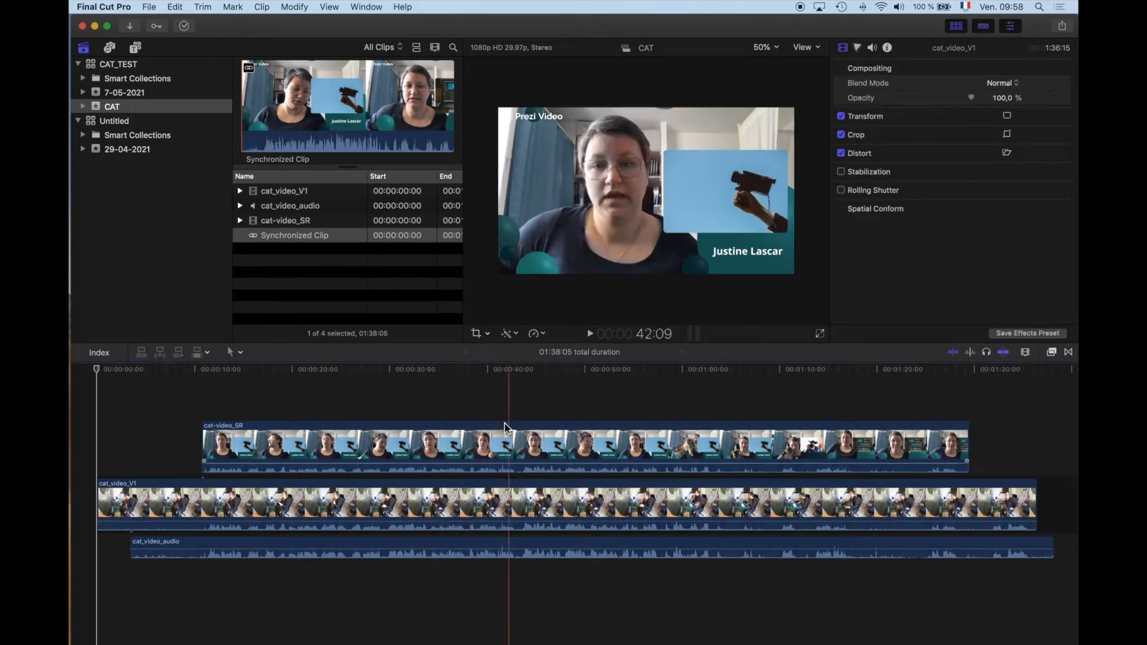
{"action": "left_click", "coordinate": [472, 447]}
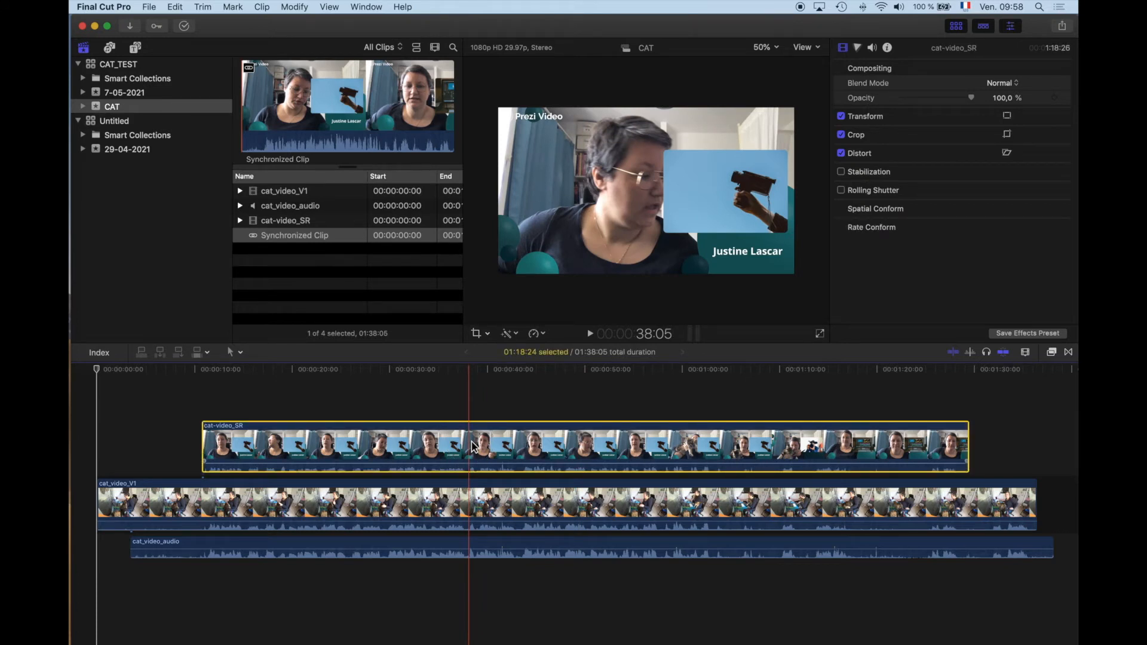
{"action": "left_click", "coordinate": [476, 508]}
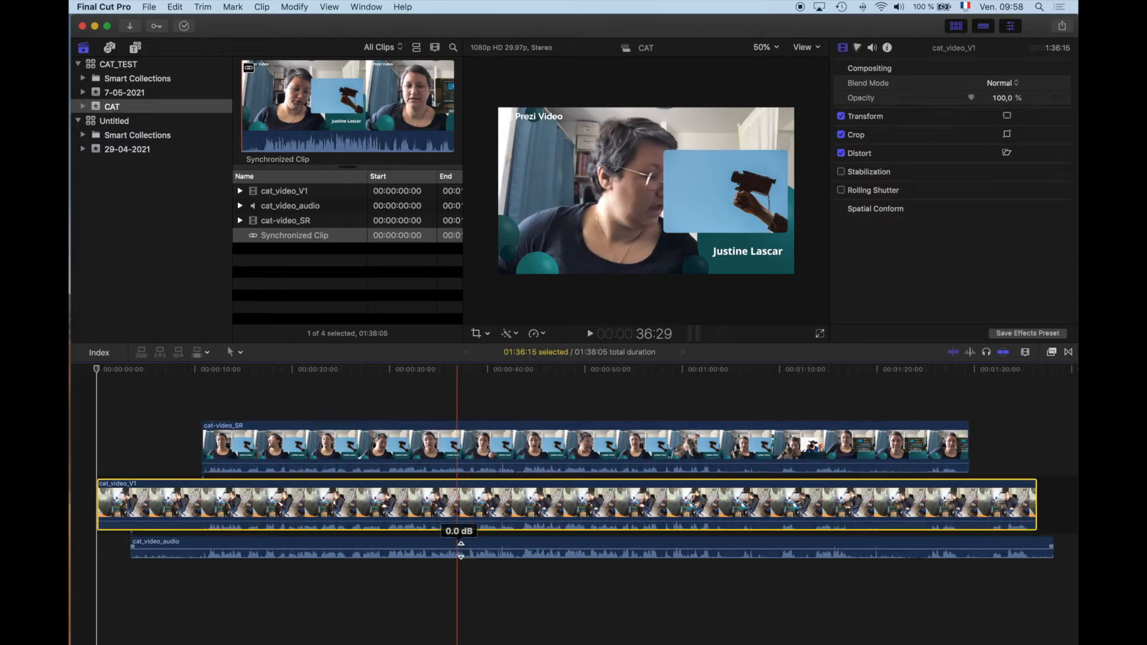
{"action": "left_click", "coordinate": [462, 550]}
Step: Disable the cat-video_SR clip to reveal cat_video_V1 underneath, and play the timeline
{"action": "left_click", "coordinate": [454, 455]}
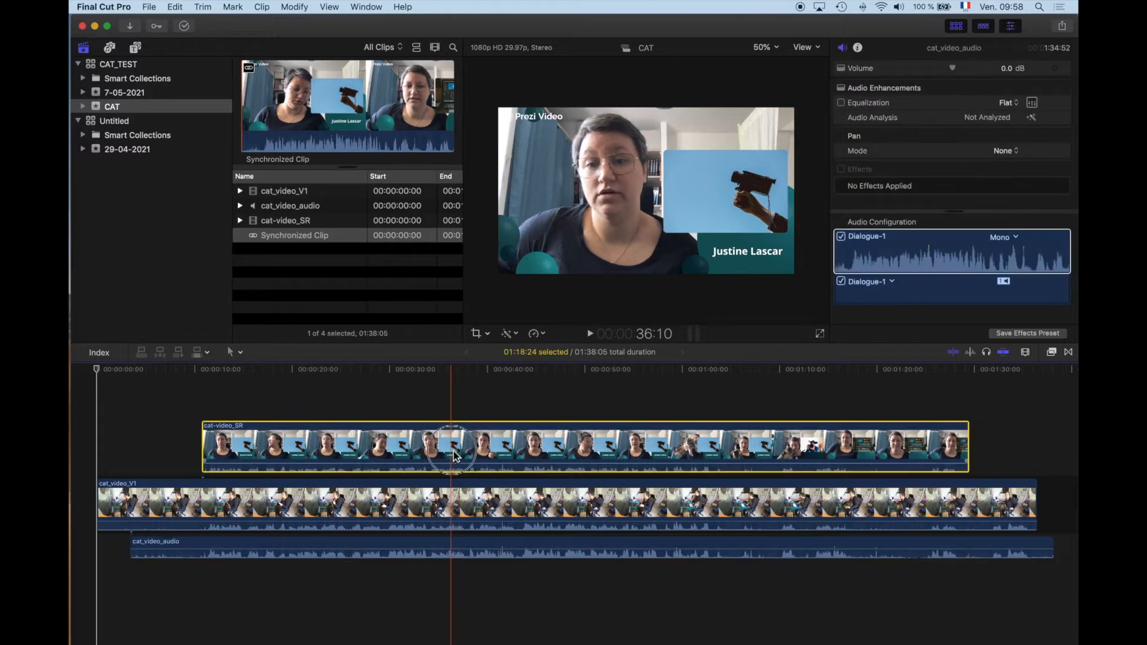
{"action": "key", "text": "v"}
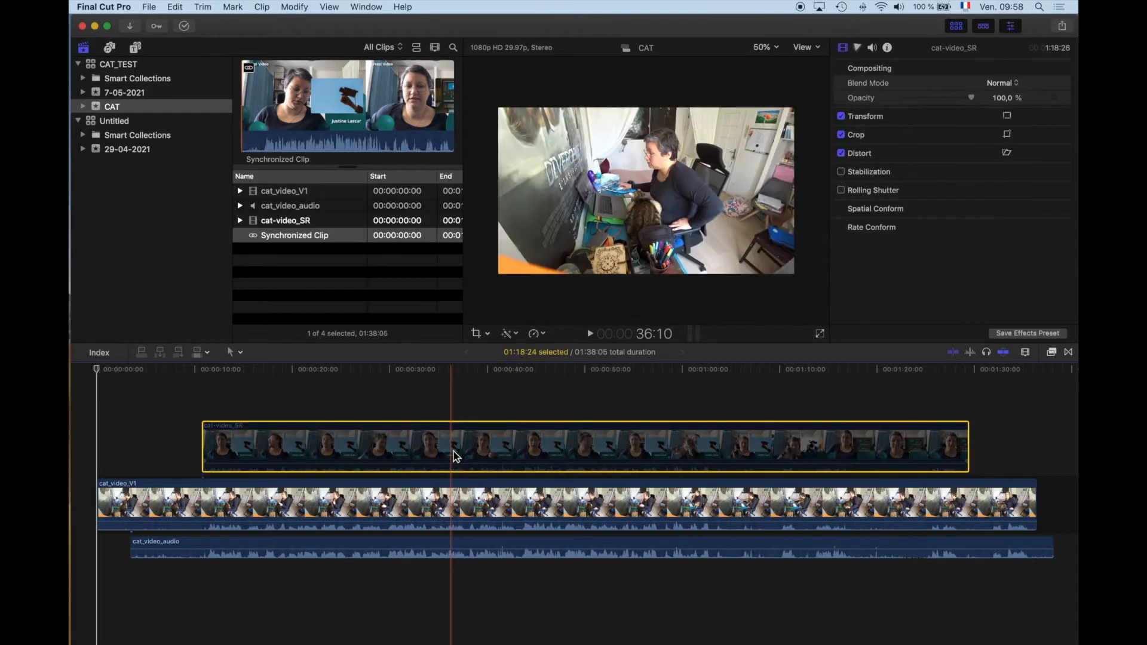
{"action": "key", "text": "v"}
{"action": "key", "text": "v"}
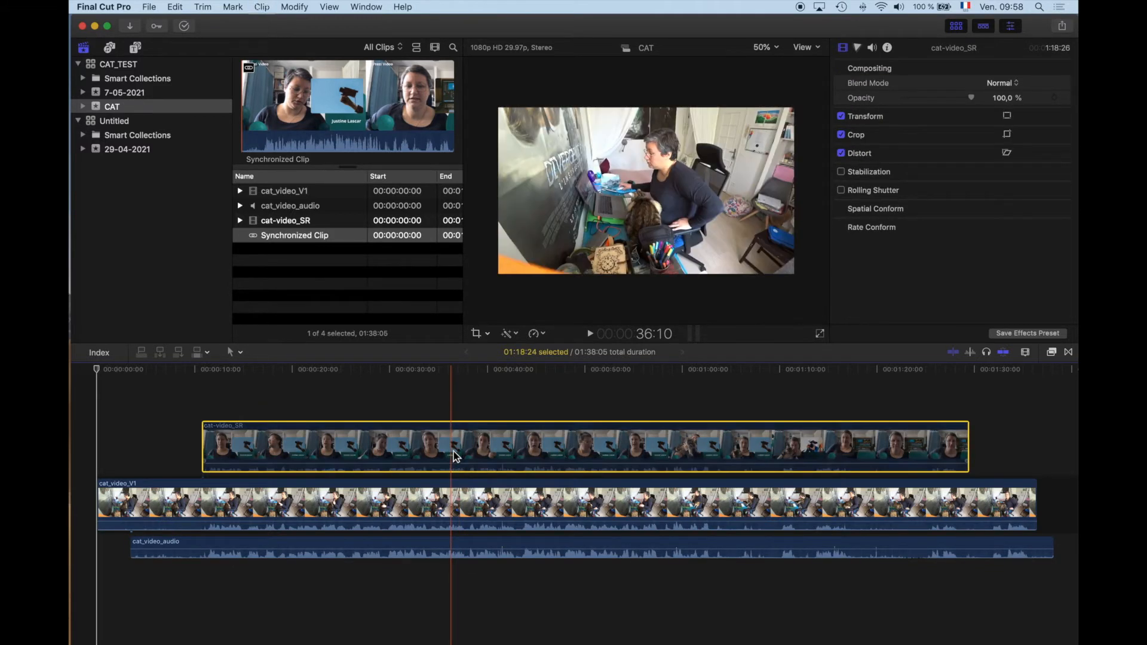
{"action": "key", "text": "space"}
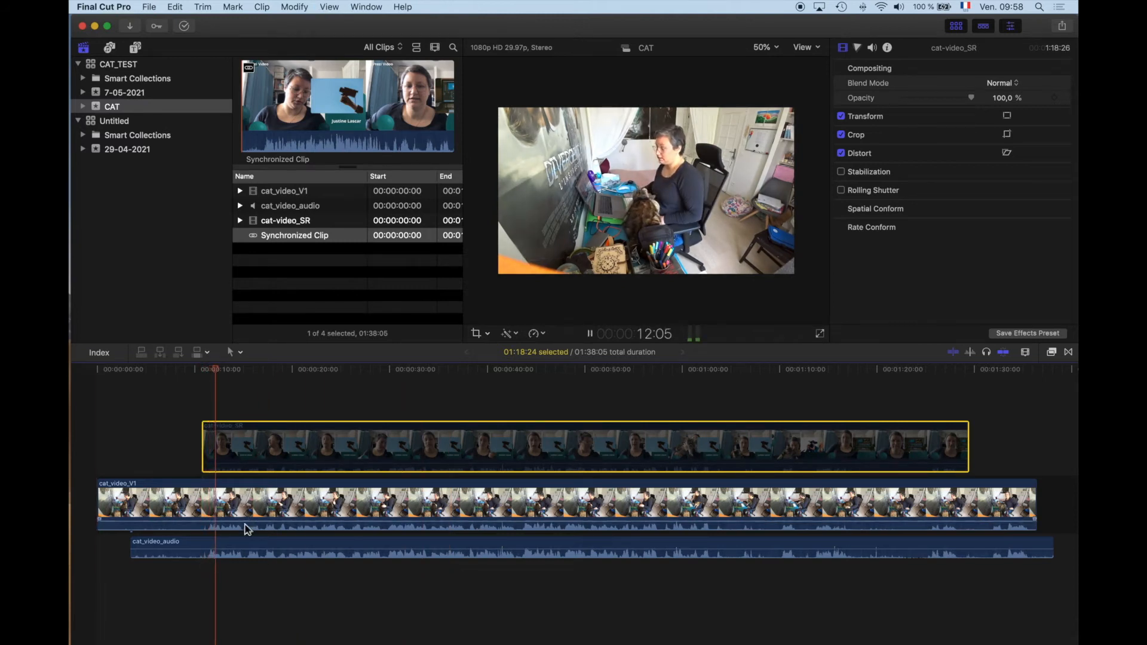
Step: Adjust the audio level of cat_video_V1 during playback, stop, and re-enable the cat-video_SR clip
{"action": "mouse_move", "coordinate": [245, 524]}
{"action": "left_mouse_down"}
{"action": "mouse_move", "coordinate": [238, 536]}
{"action": "mouse_move", "coordinate": [251, 511]}
{"action": "left_mouse_up"}
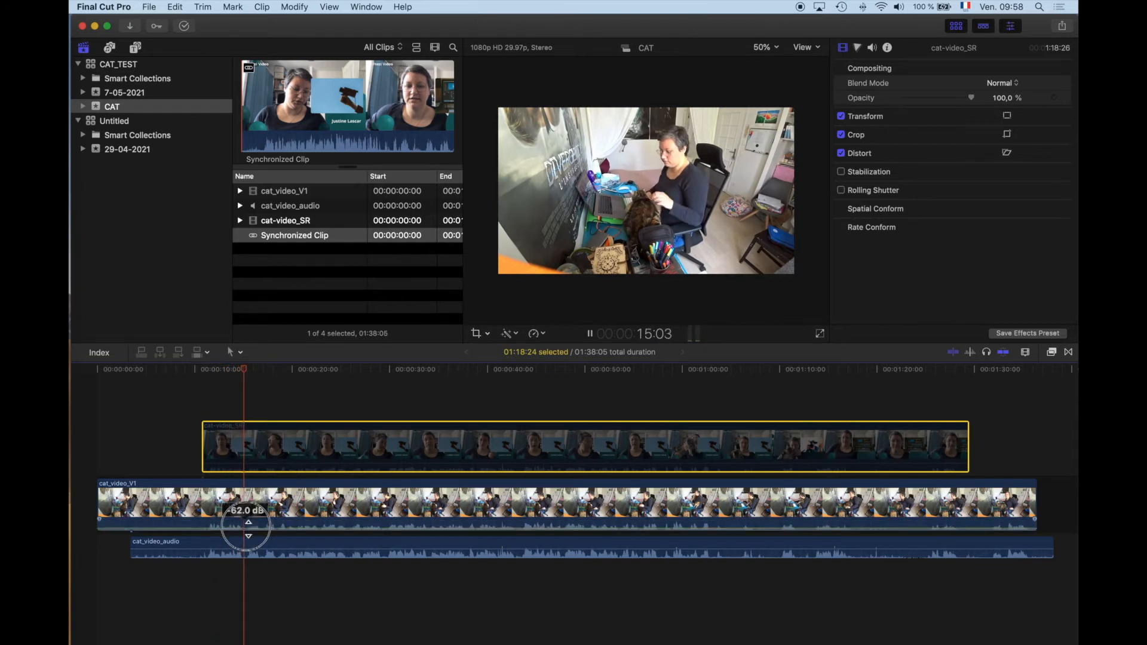
{"action": "key", "text": "space"}
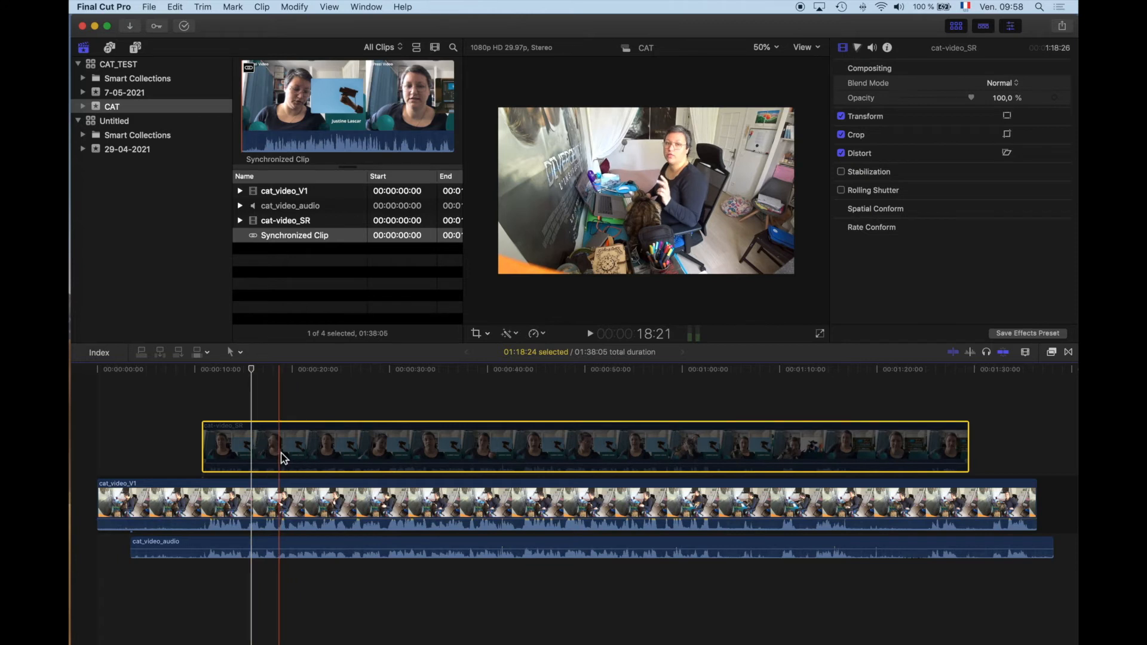
{"action": "key", "text": "v"}
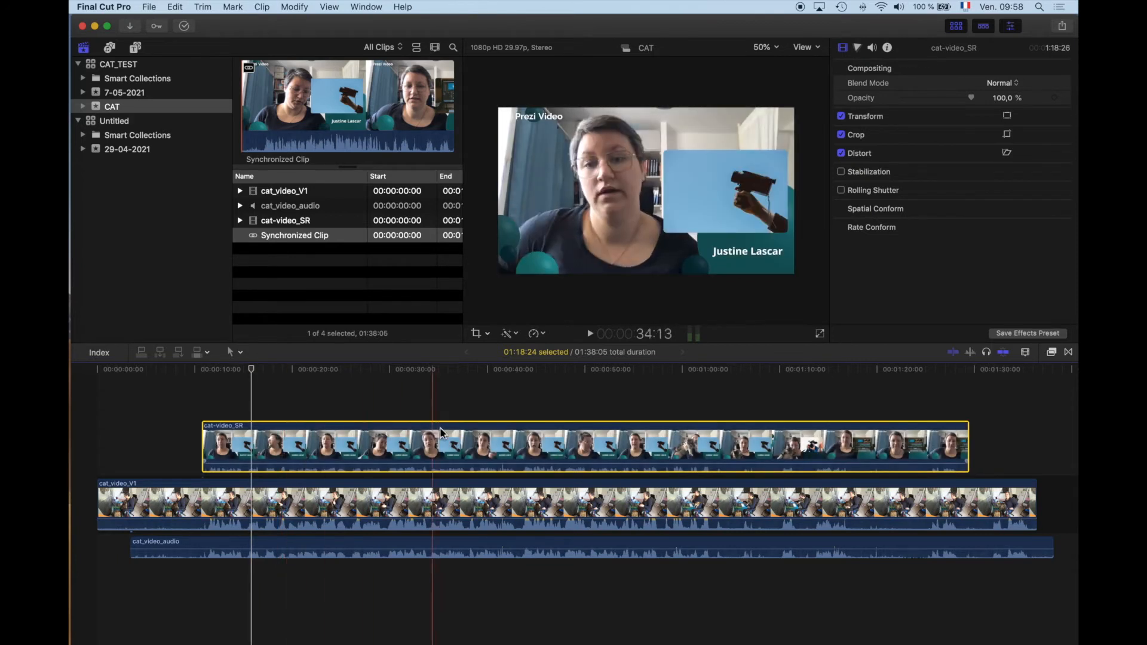
Step: Compare the audio tracks in playback from the start of cat-video_SR, silencing cat_video_V1 and keeping cat_video_audio audible
{"action": "left_click", "coordinate": [204, 575]}
{"action": "key", "text": "space"}
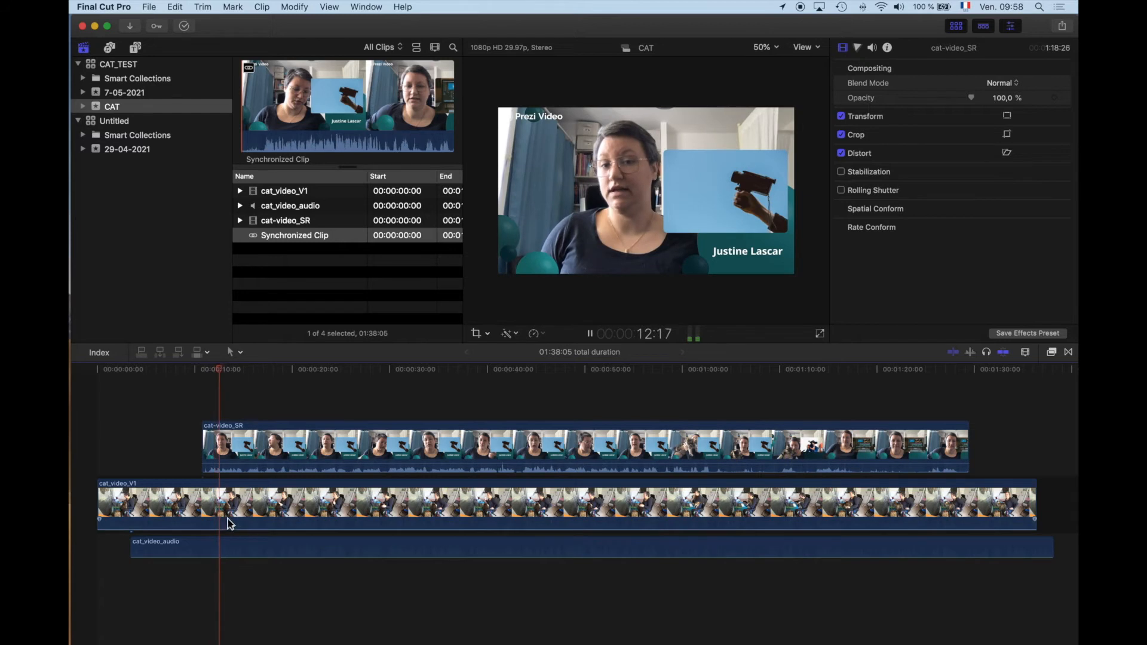
{"action": "left_click_drag", "start_coordinate": [227, 526], "coordinate": [230, 515]}
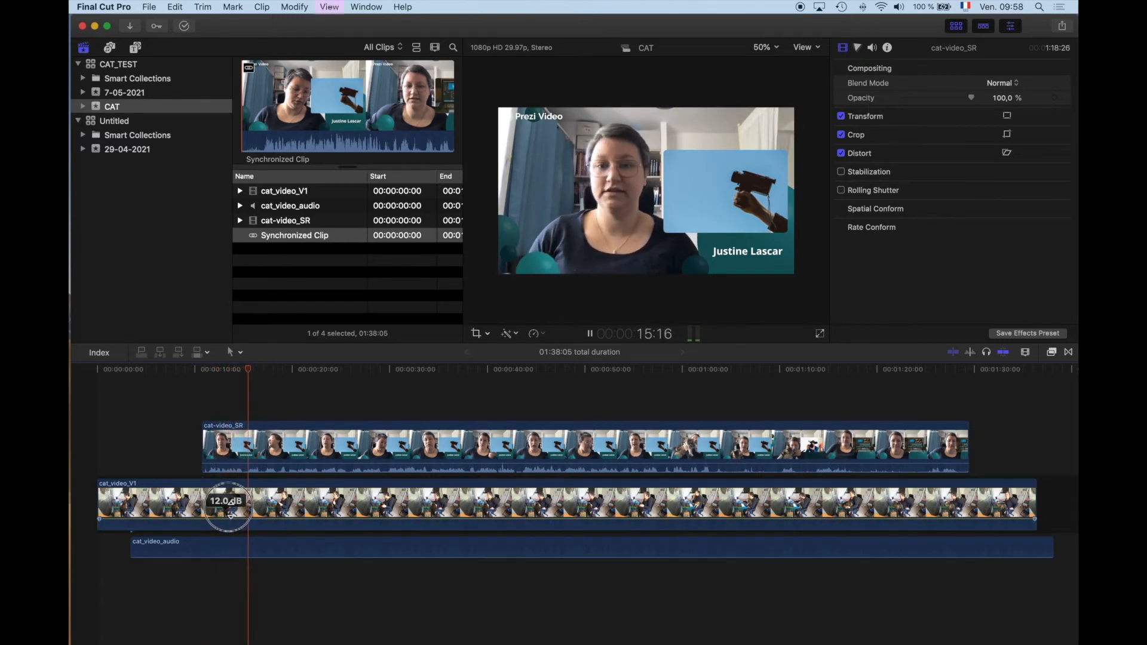
{"action": "left_click", "coordinate": [203, 447]}
{"action": "key", "text": "space"}
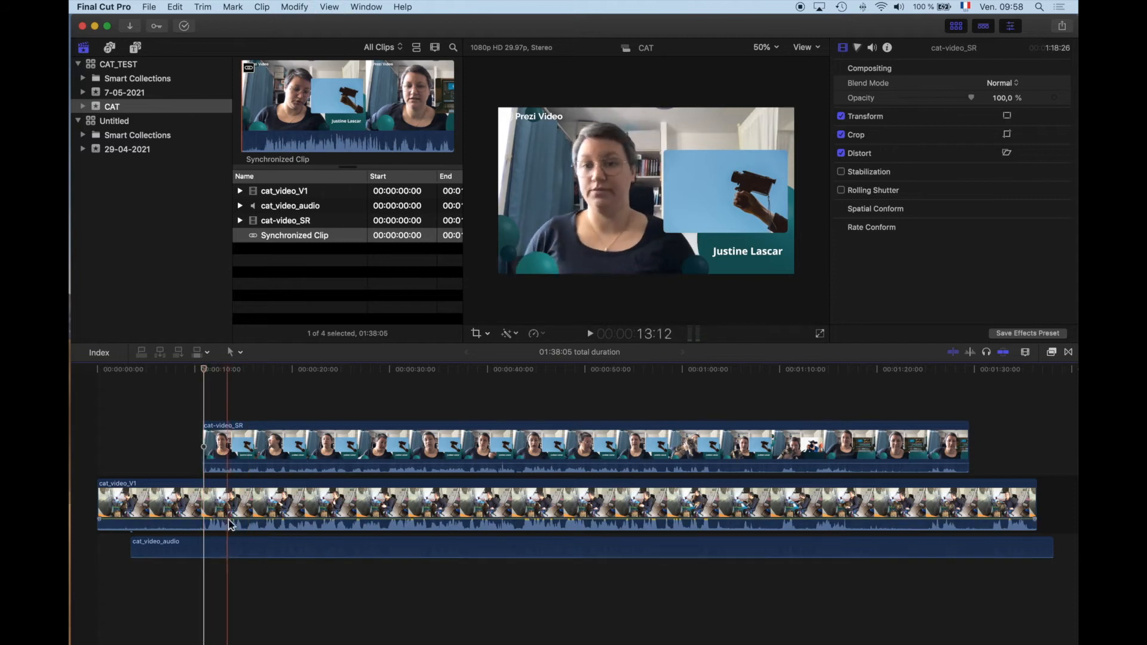
{"action": "left_click_drag", "start_coordinate": [223, 518], "coordinate": [217, 544]}
{"action": "key", "text": "space"}
{"action": "key", "text": "space"}
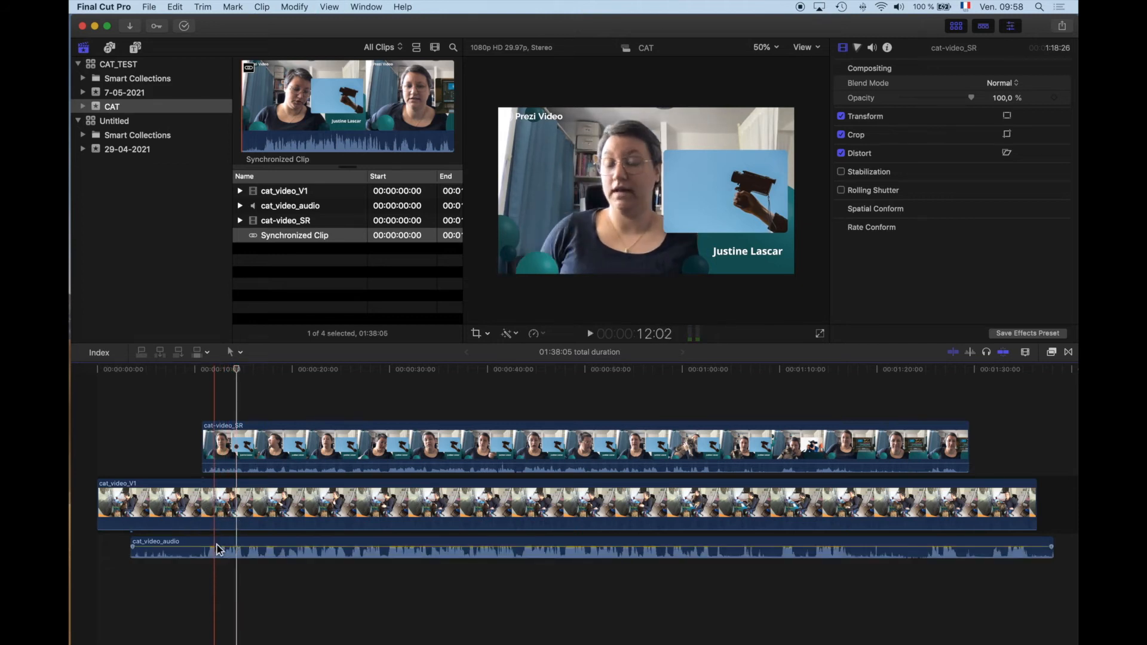
Step: Toggle the cat-video_SR clip off and back on to compare it with the view in cat_video_V1
{"action": "key", "text": "v"}
{"action": "key", "text": "v"}
{"action": "key", "text": "v"}
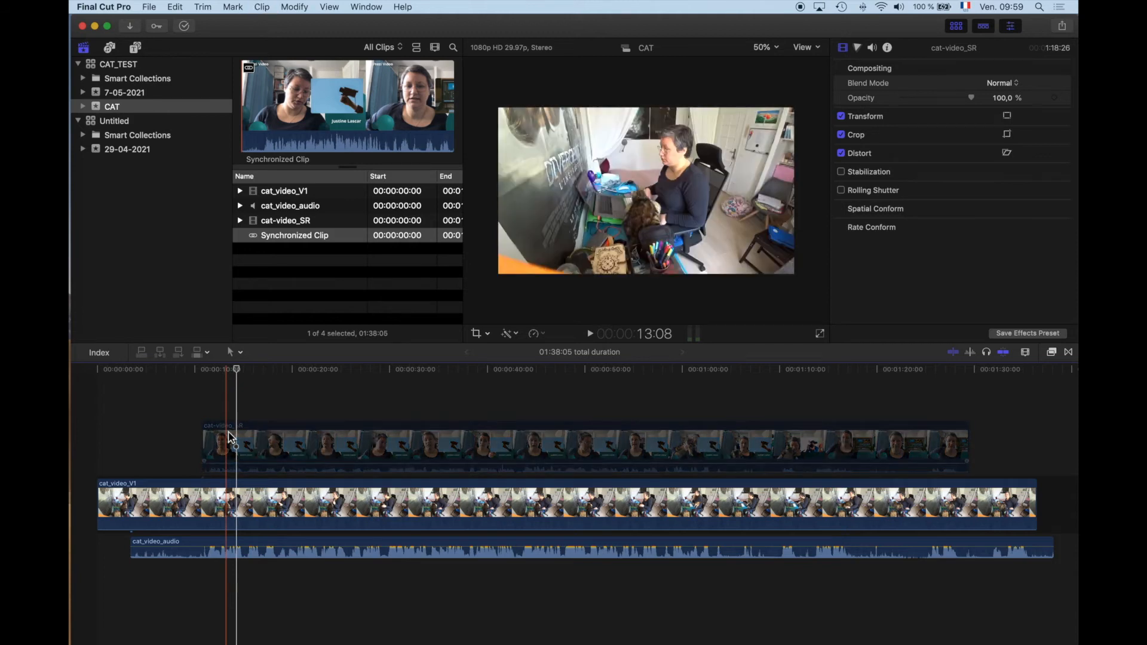
{"action": "left_click", "coordinate": [205, 425]}
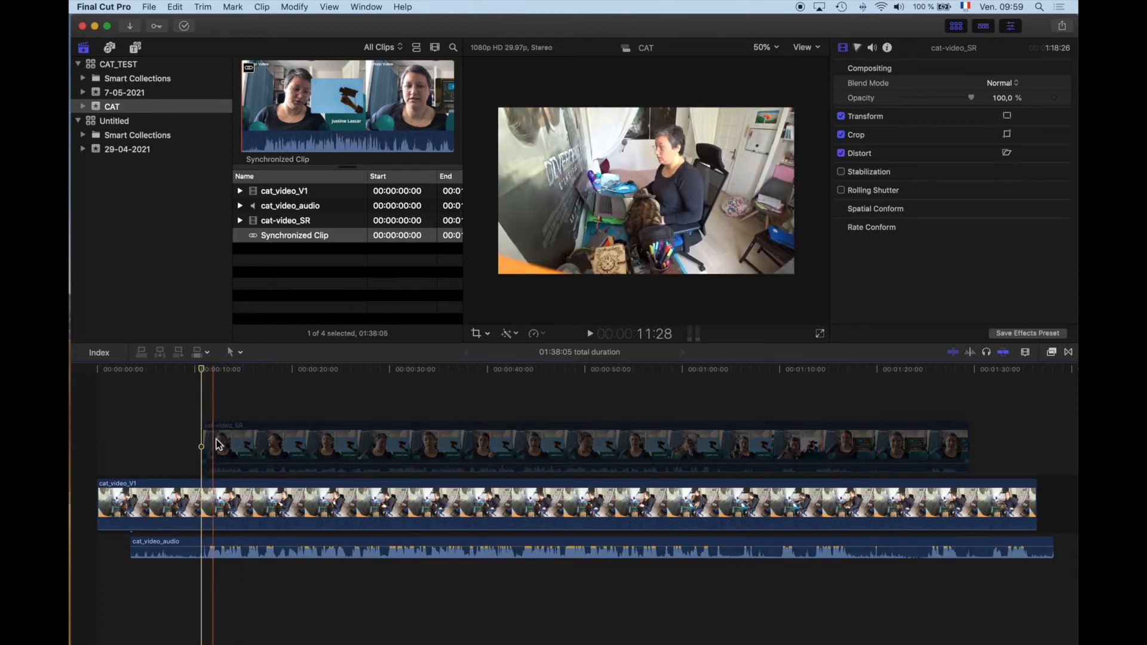
{"action": "key", "text": "v"}
{"action": "left_click", "coordinate": [306, 396]}
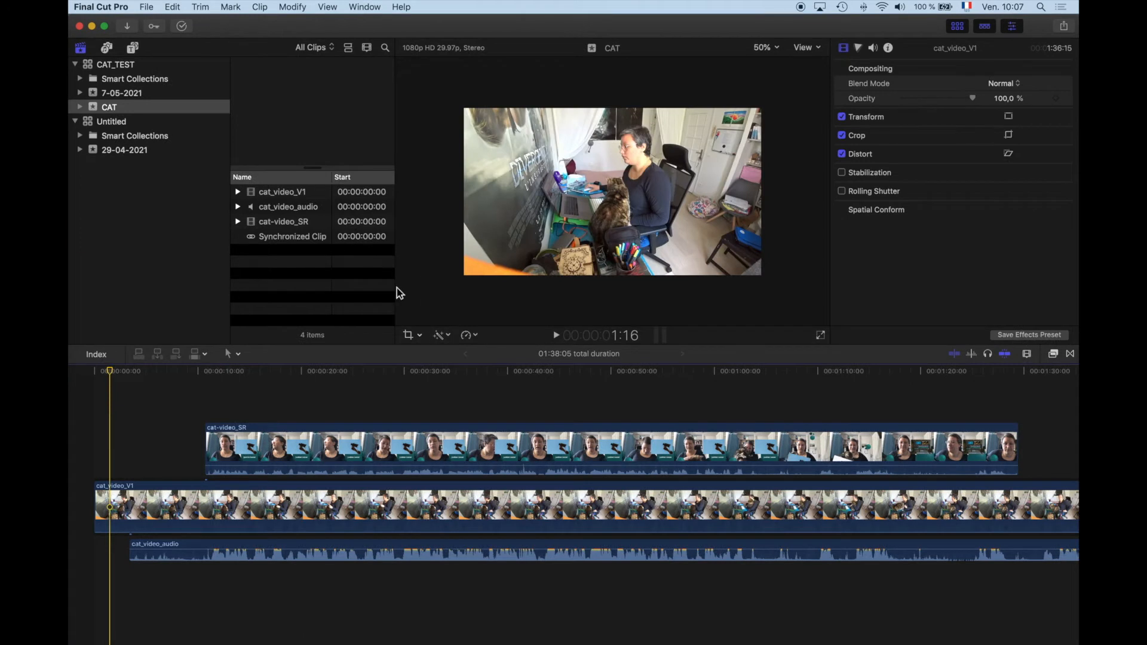
Step: Find the frame at 11:08 near the start of cat-video_SR and add a marker to the clip there
{"action": "left_click_drag", "start_coordinate": [397, 289], "coordinate": [507, 293]}
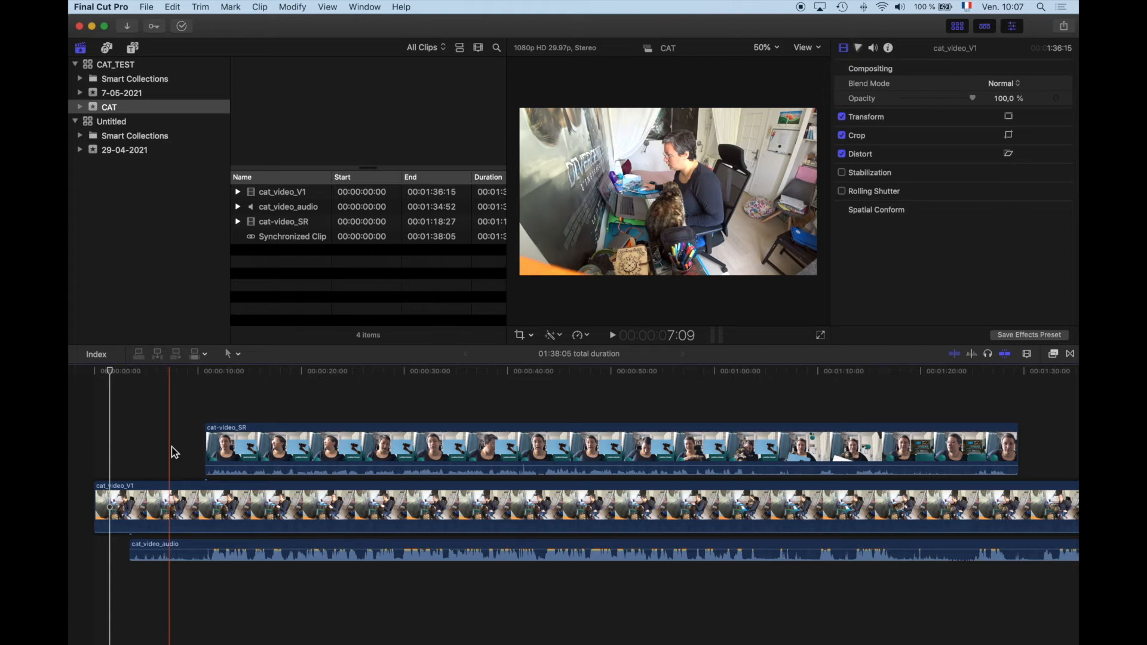
{"action": "left_click", "coordinate": [206, 448]}
{"action": "key", "text": "space"}
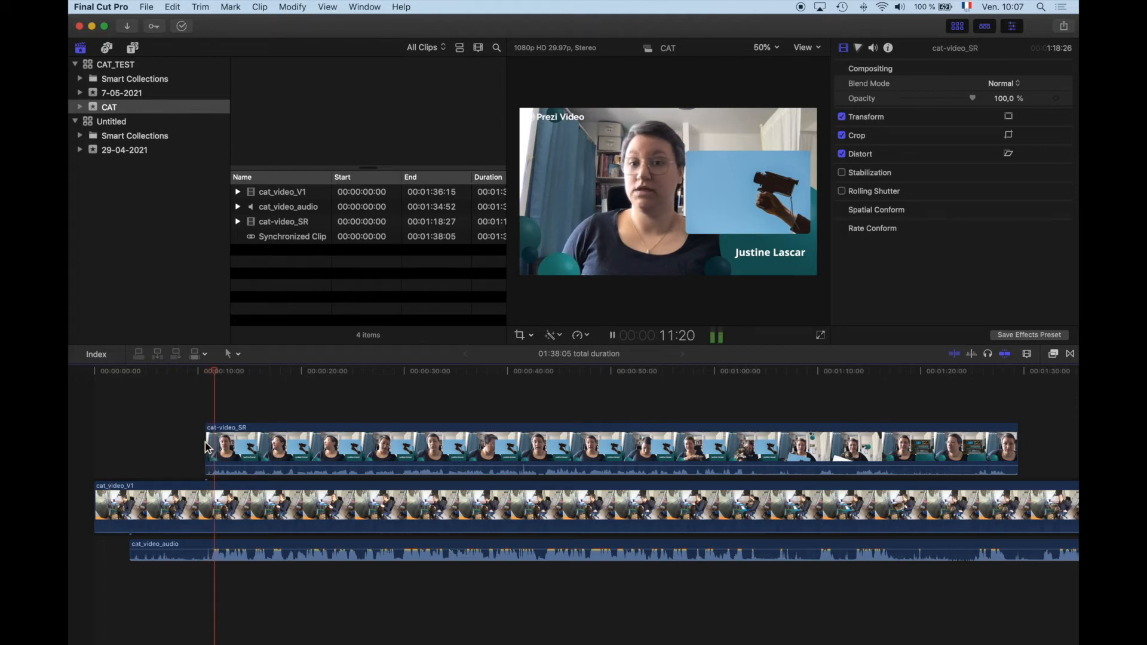
{"action": "key", "text": "space"}
{"action": "key", "text": "Left"}
{"action": "key", "text": "Left"}
{"action": "key", "text": "Left"}
{"action": "key", "text": "Left"}
{"action": "key", "text": "Left"}
{"action": "key", "text": "Left"}
{"action": "key", "text": "Left"}
{"action": "key", "text": "Left"}
{"action": "key", "text": "Left"}
{"action": "key", "text": "Left"}
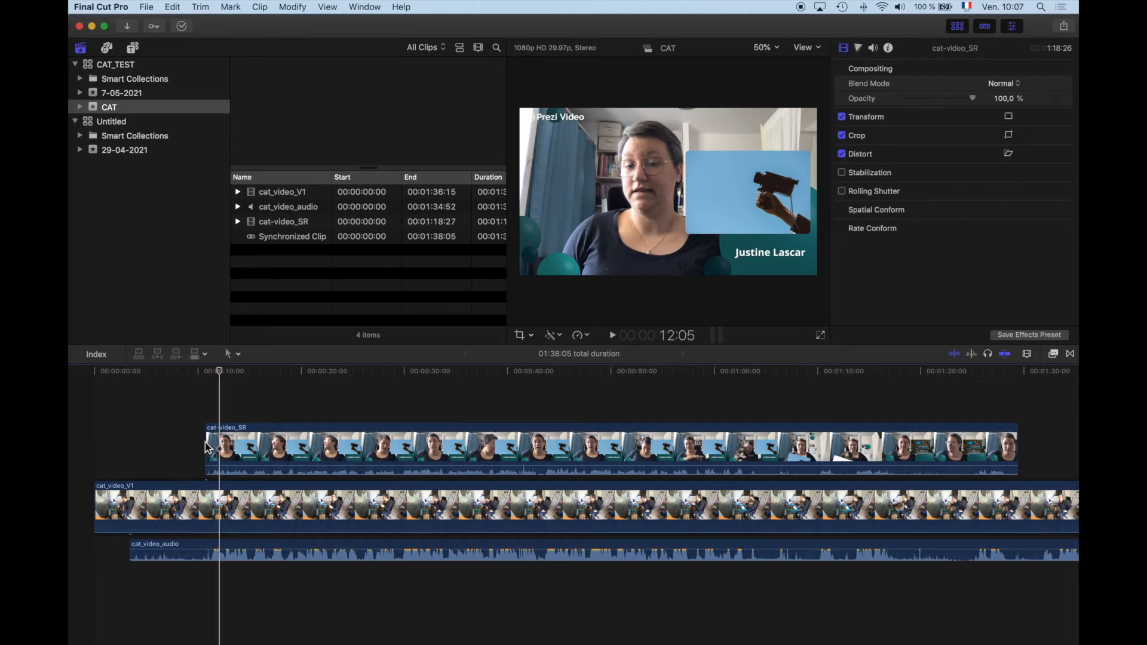
{"action": "key", "text": "Left"}
{"action": "key", "text": "Left"}
{"action": "key", "text": "Left"}
{"action": "key", "text": "Left"}
{"action": "key", "text": "Left"}
{"action": "key", "text": "Left"}
{"action": "key", "text": "Left"}
{"action": "key", "text": "Left"}
{"action": "key", "text": "Left"}
{"action": "key", "text": "Left"}
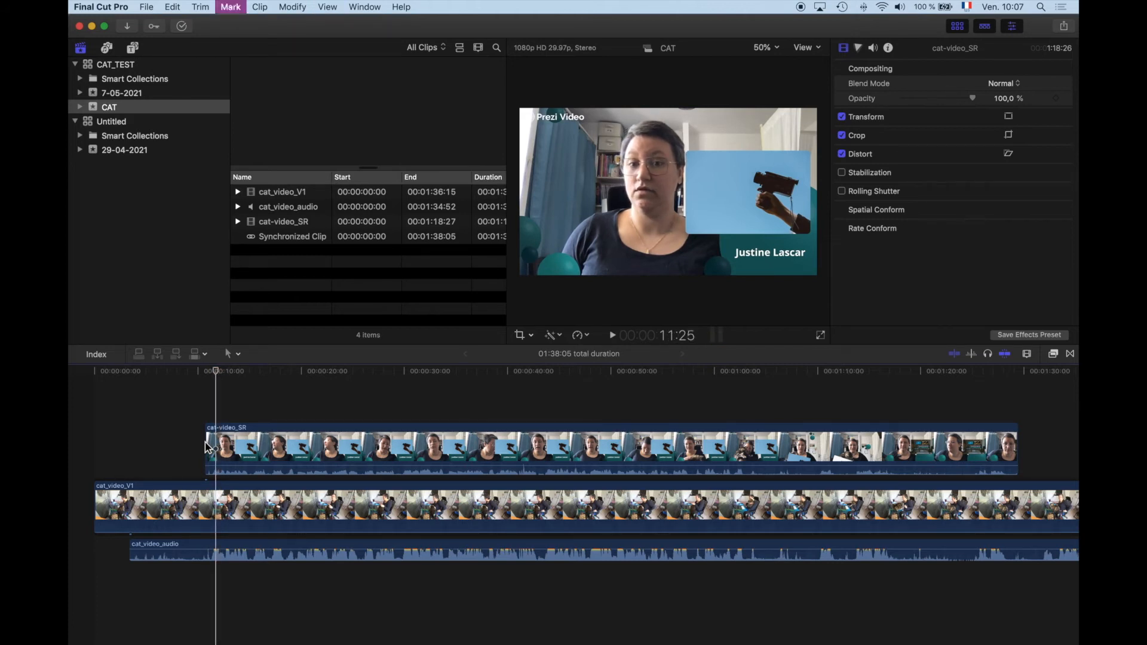
{"action": "key", "text": "Left"}
{"action": "key", "text": "Left"}
{"action": "key", "text": "Left"}
{"action": "key", "text": "Left"}
{"action": "key", "text": "Left"}
{"action": "key", "text": "Left"}
{"action": "key", "text": "Left"}
{"action": "key", "text": "Left"}
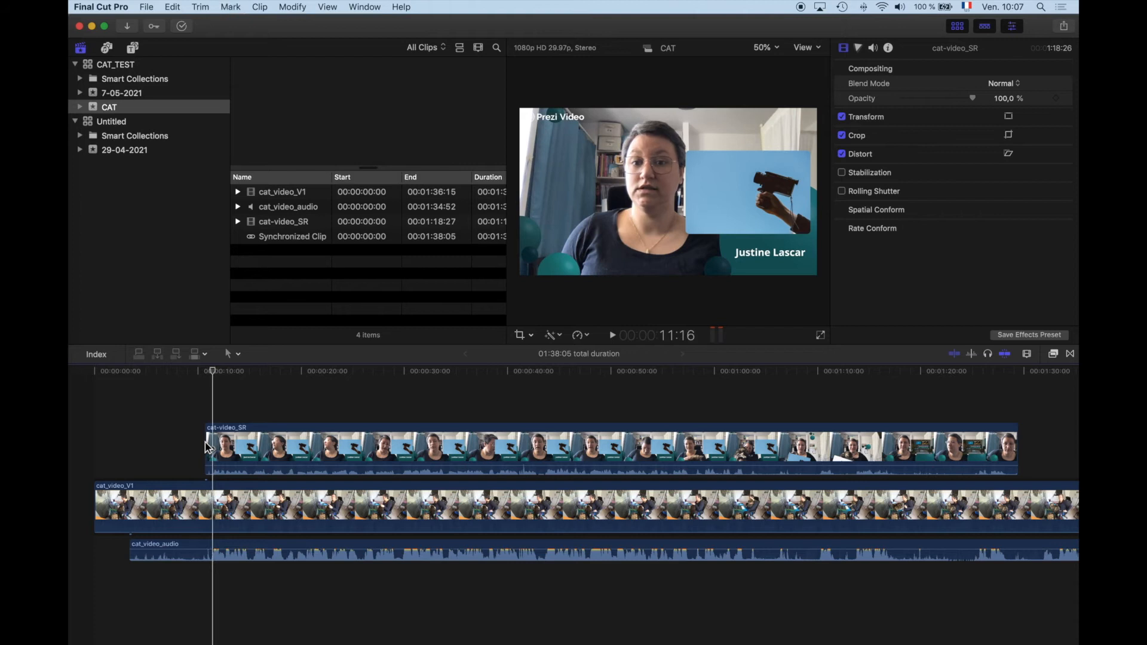
{"action": "key", "text": "Left"}
{"action": "key", "text": "Left"}
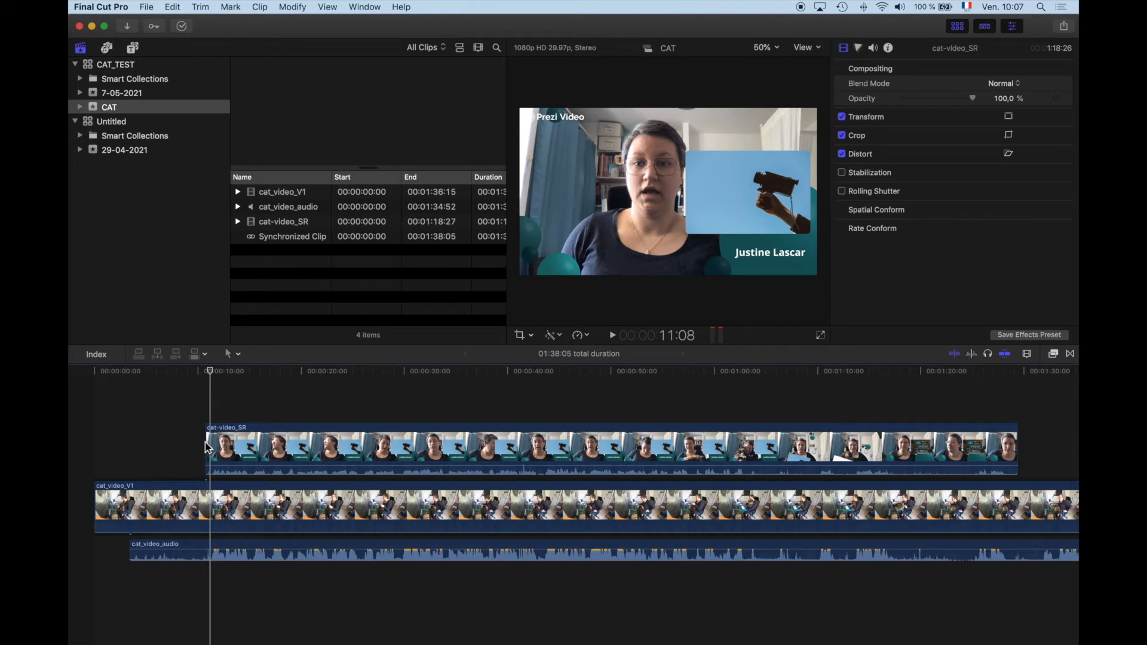
{"action": "key", "text": "m"}
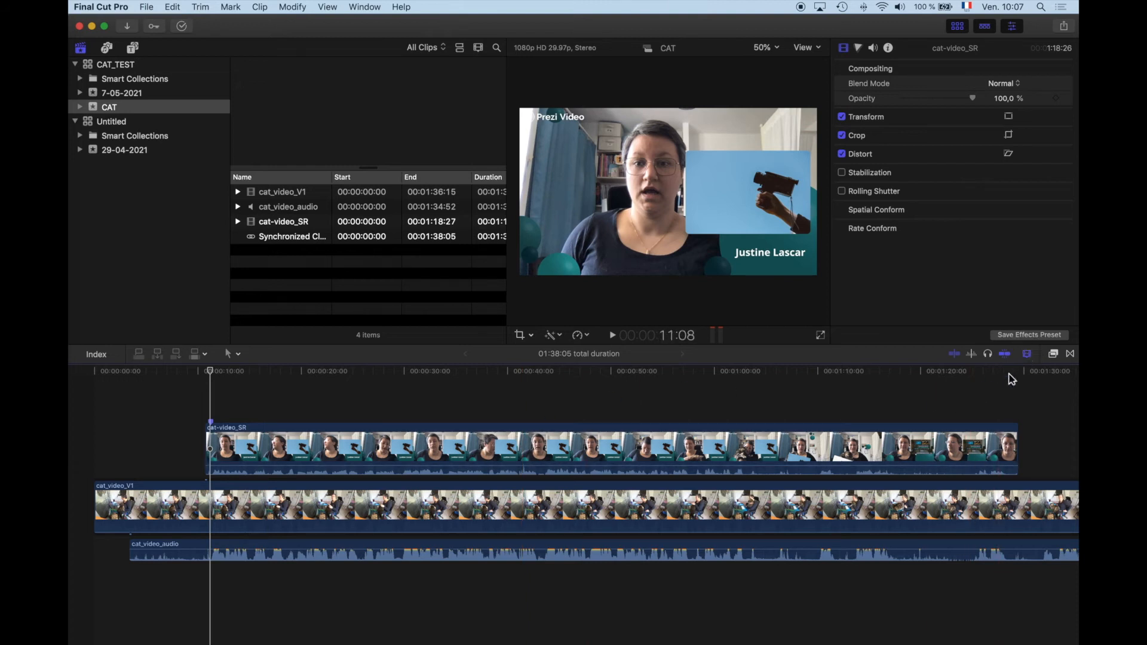
Step: Cut cat-video_SR, cat_video_V1 and cat_video_audio at the 11:08 marker with the Blade tool, and return to the Select tool
{"action": "left_click", "coordinate": [1028, 354]}
{"action": "left_click_drag", "start_coordinate": [993, 382], "coordinate": [1017, 381]}
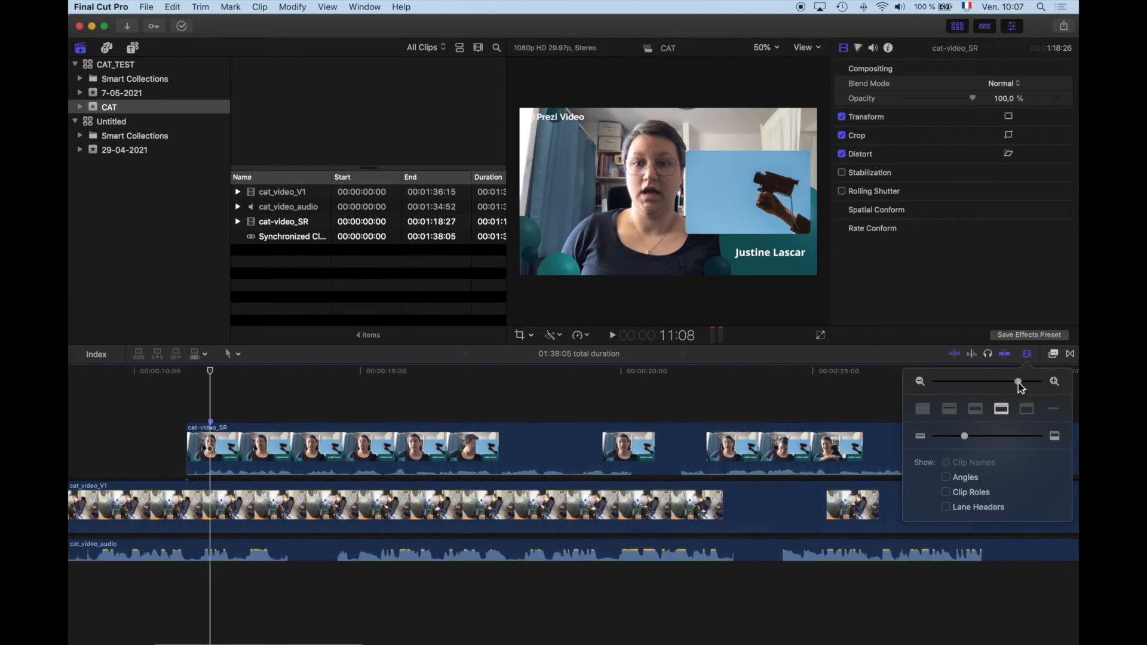
{"action": "left_click", "coordinate": [240, 355]}
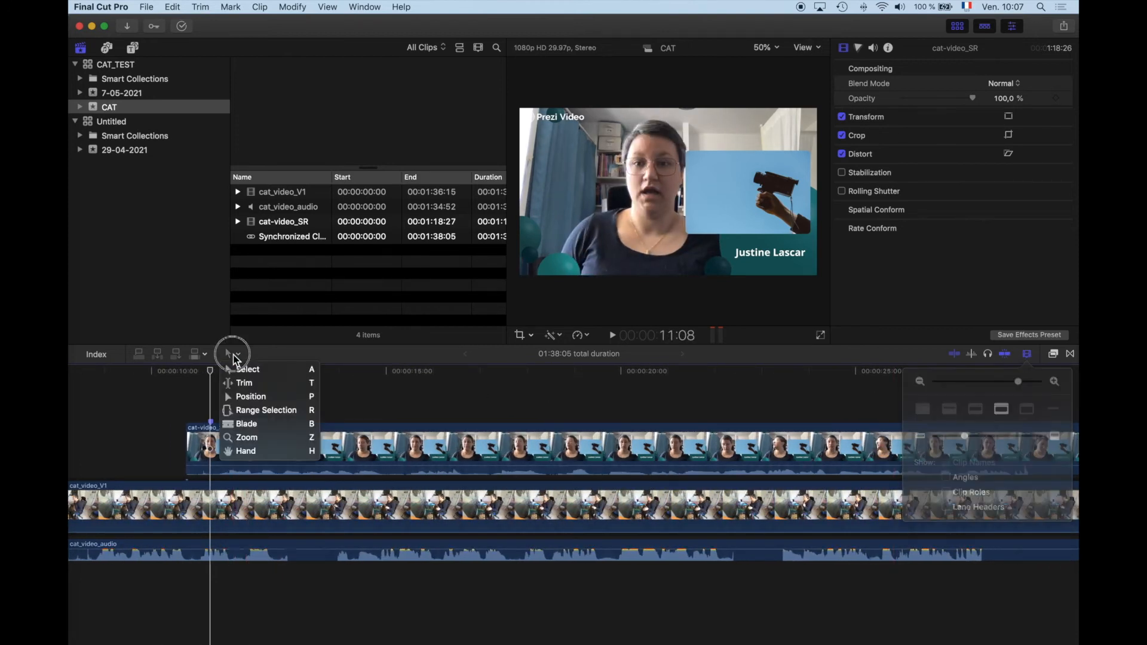
{"action": "left_click", "coordinate": [262, 427]}
{"action": "left_click", "coordinate": [211, 443]}
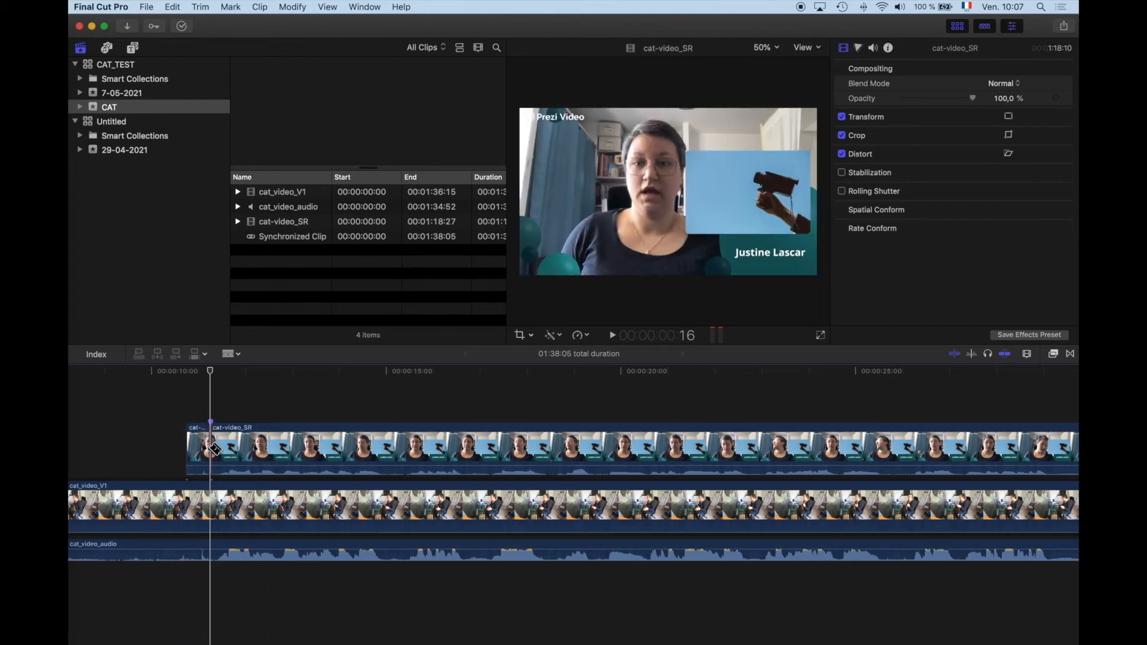
{"action": "left_click", "coordinate": [212, 513]}
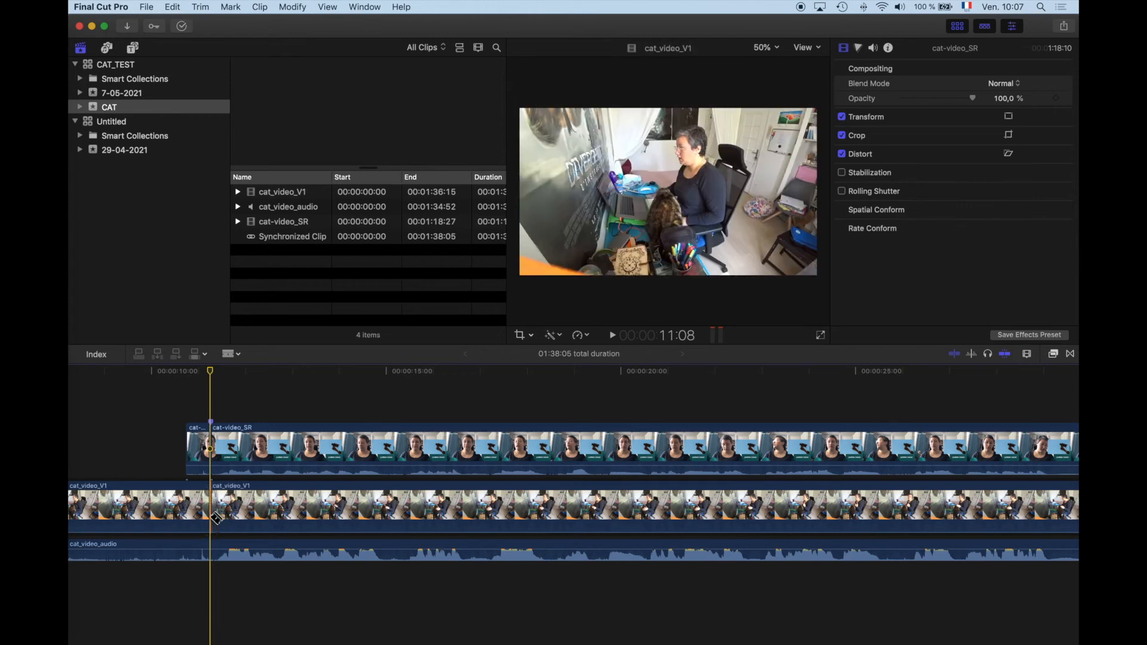
{"action": "left_click", "coordinate": [210, 546]}
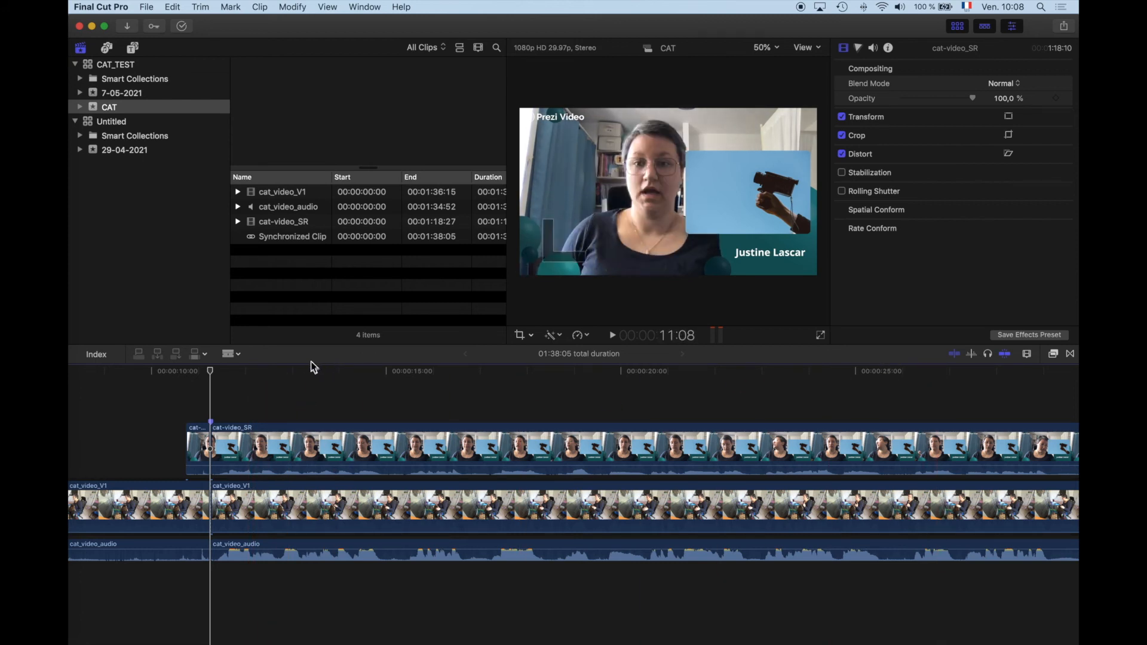
{"action": "left_click", "coordinate": [230, 354]}
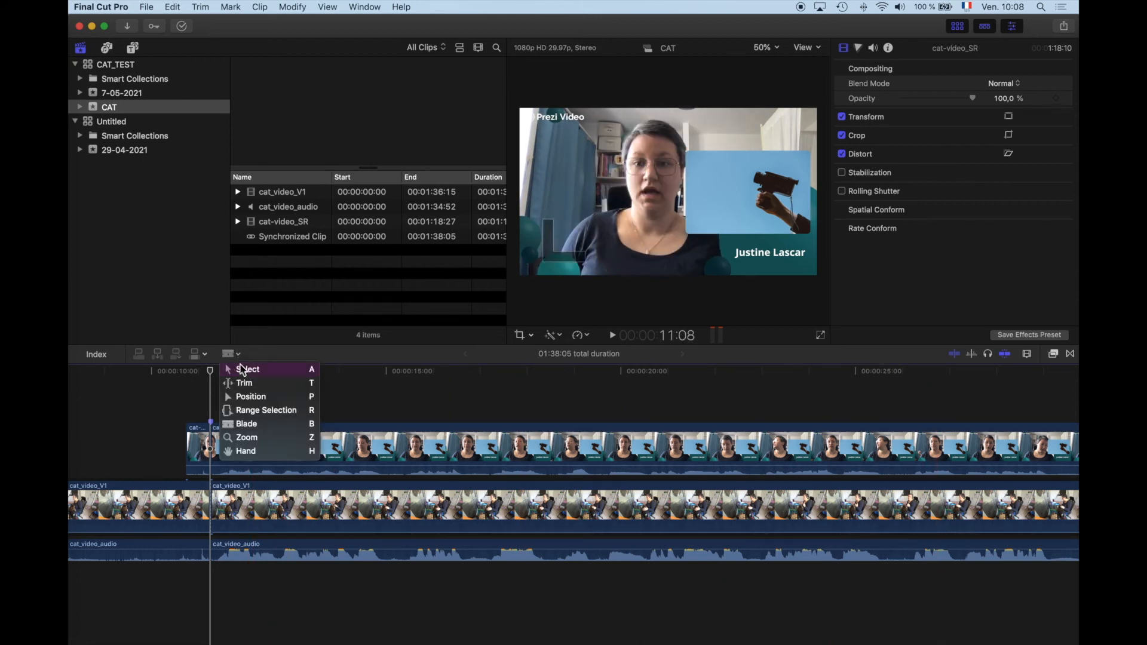
{"action": "left_click", "coordinate": [246, 370]}
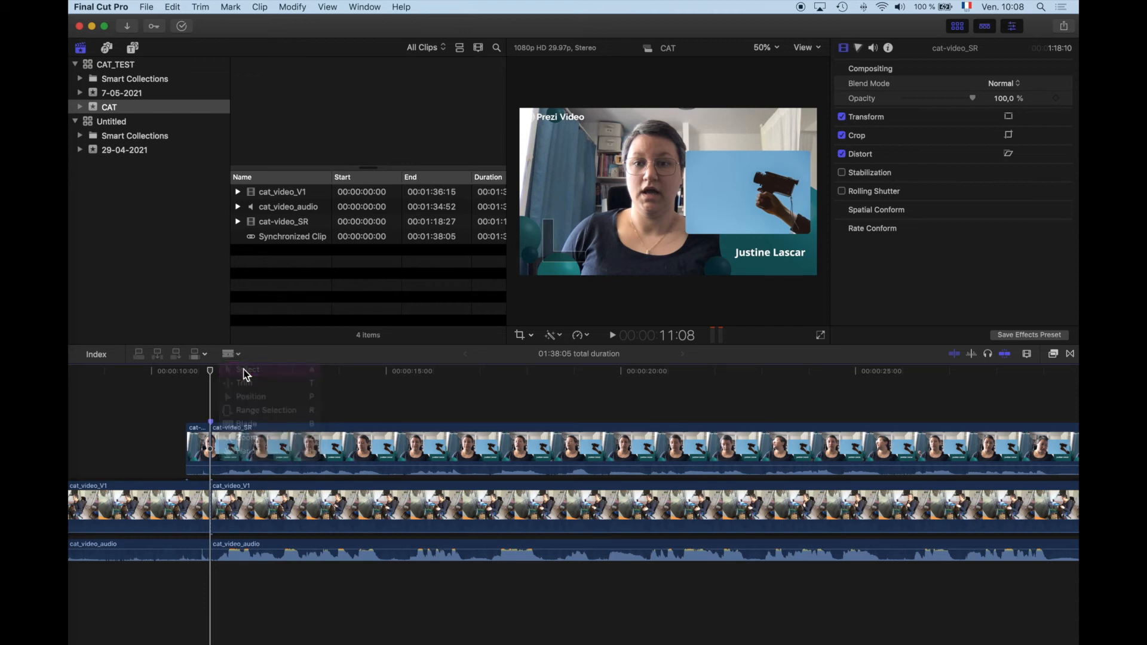
Step: Find the frame at 1:35:24 near the end of cat_video_V1 and add a marker to the clip there
{"action": "left_click", "coordinate": [1027, 354]}
{"action": "left_click_drag", "start_coordinate": [1019, 381], "coordinate": [981, 382]}
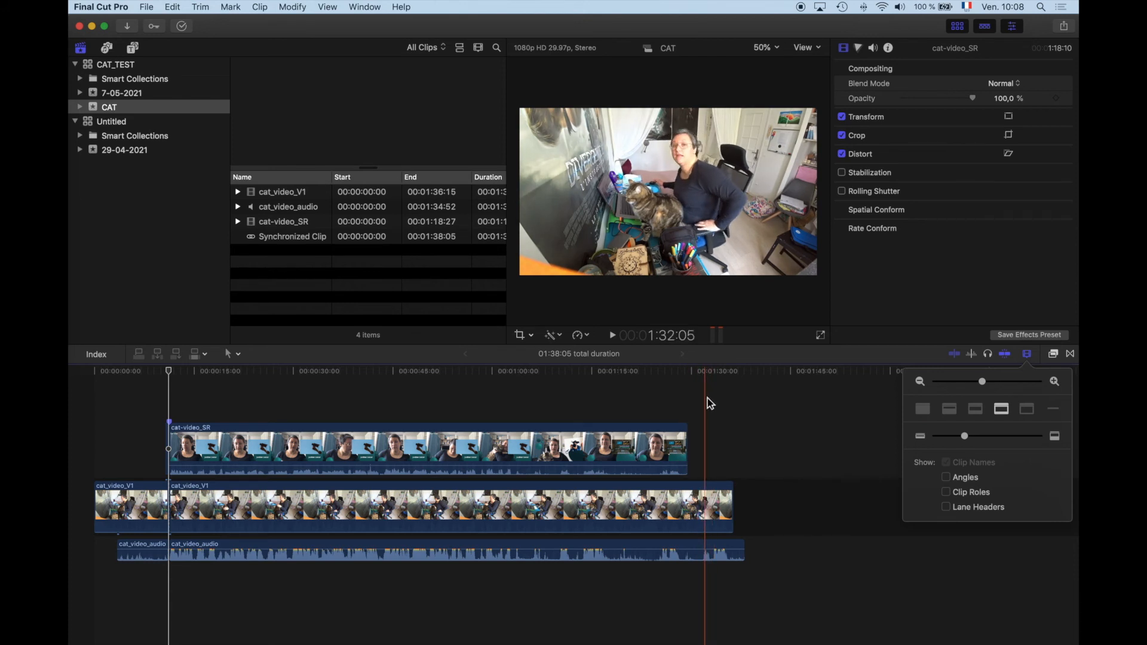
{"action": "left_click", "coordinate": [709, 404]}
{"action": "key", "text": "space"}
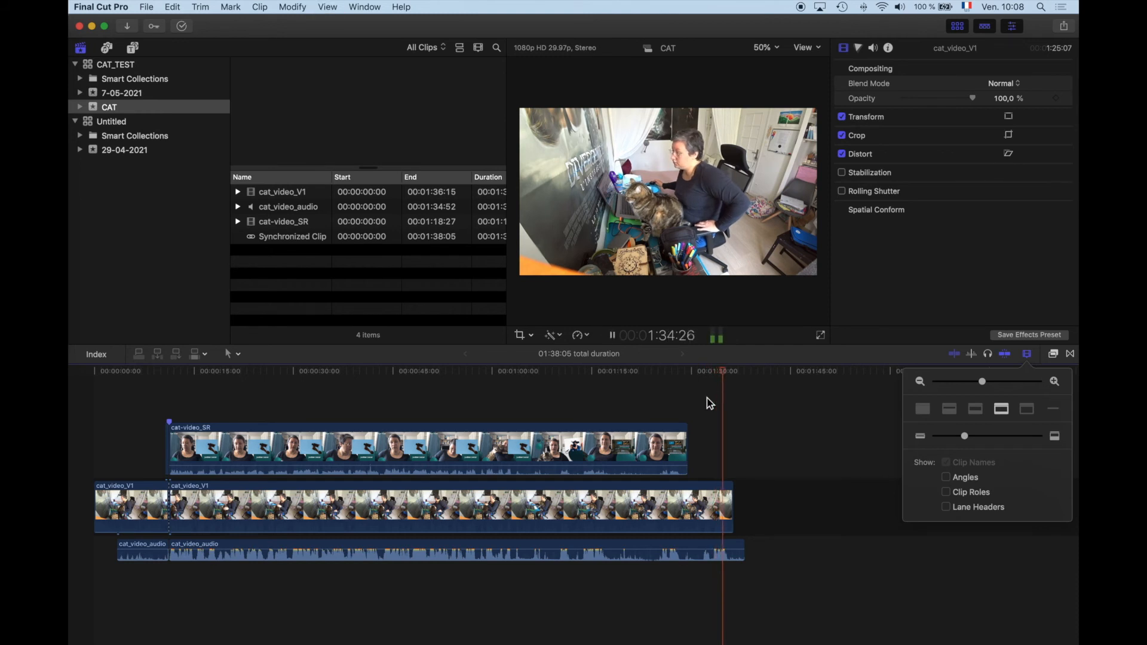
{"action": "key", "text": "space"}
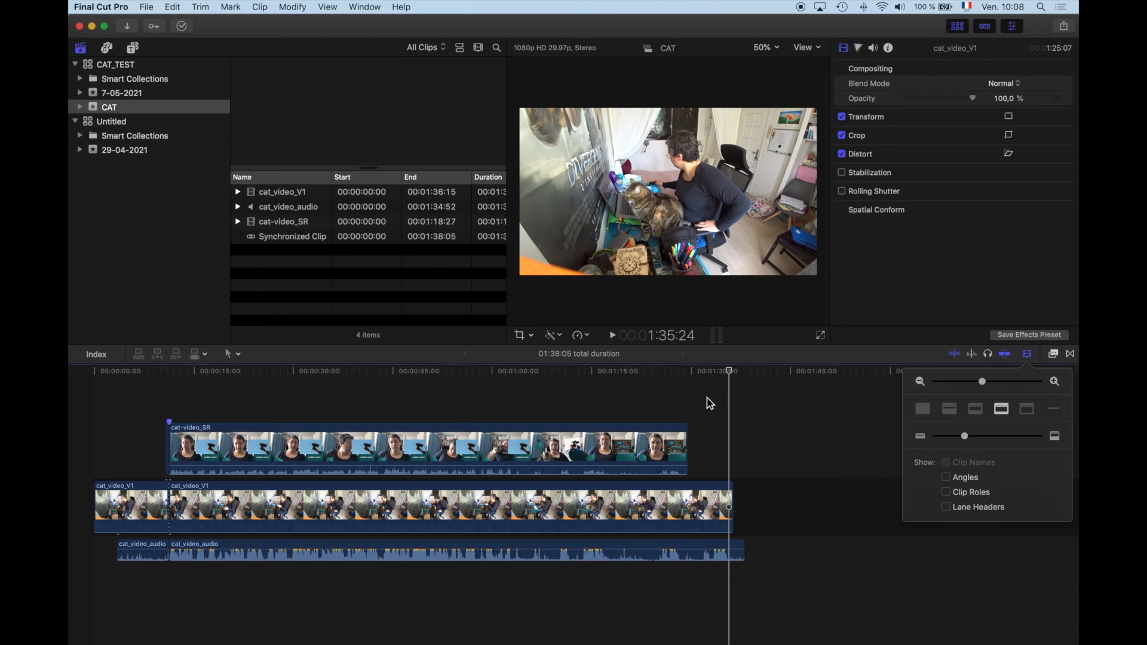
{"action": "key", "text": "m"}
Step: Cut cat_video_V1 and cat_video_audio at the 1:35:24 marker with the Blade tool and delete the leftover end segments
{"action": "key", "text": "b"}
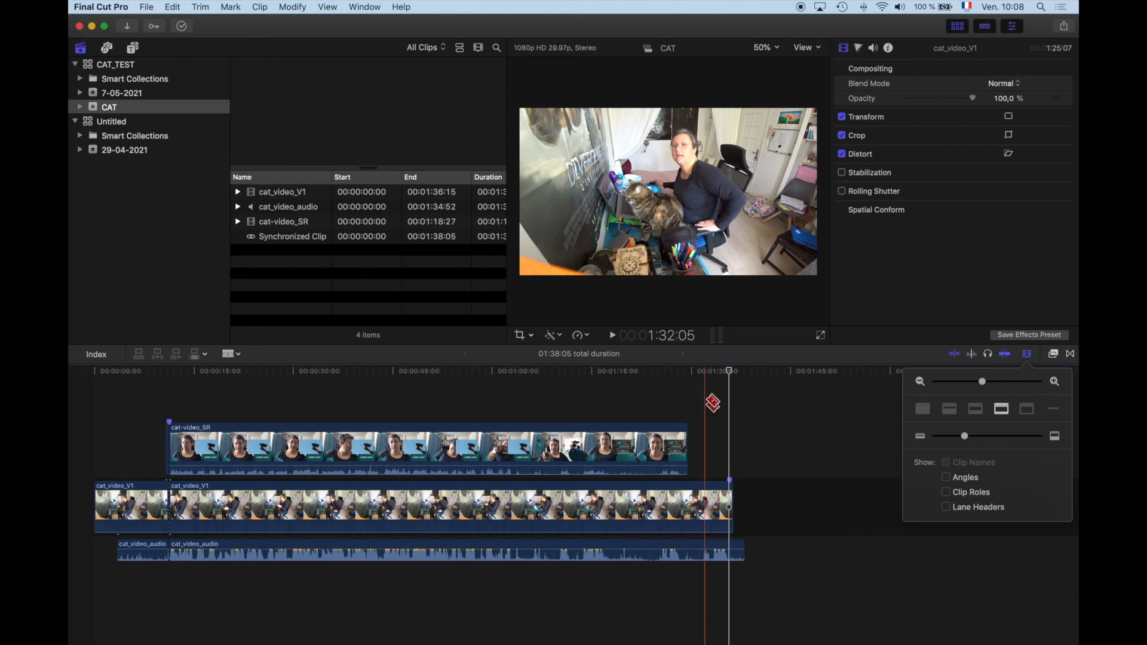
{"action": "left_click_drag", "start_coordinate": [982, 381], "coordinate": [1013, 384]}
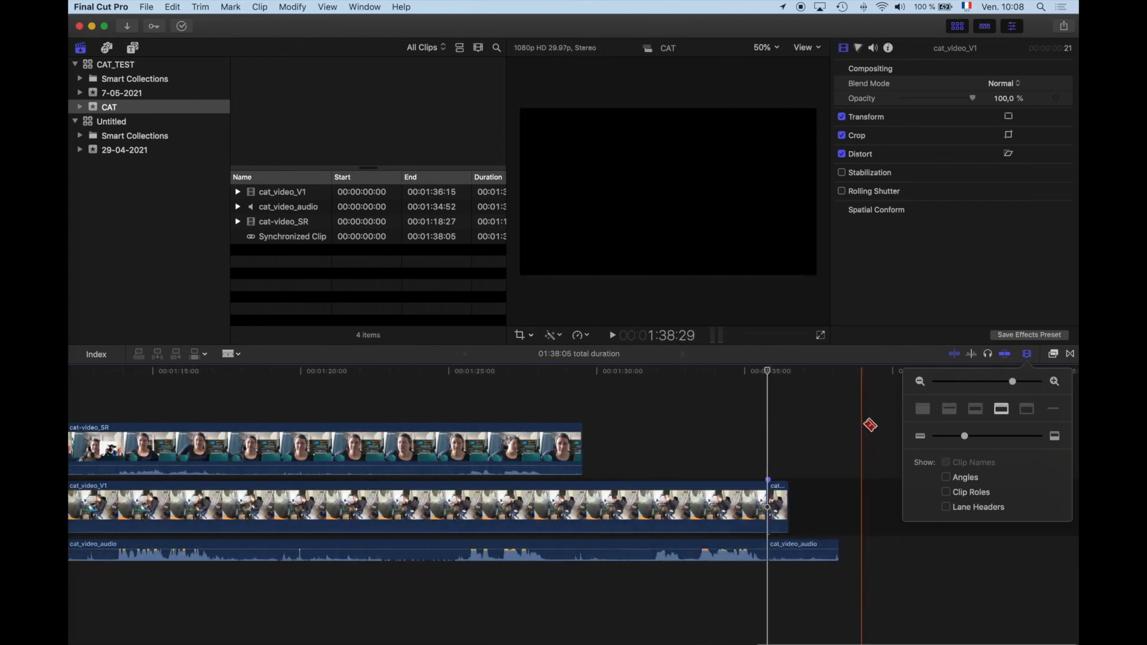
{"action": "key", "text": "a"}
{"action": "left_click", "coordinate": [784, 488]}
{"action": "left_click_drag", "start_coordinate": [789, 485], "coordinate": [829, 577]}
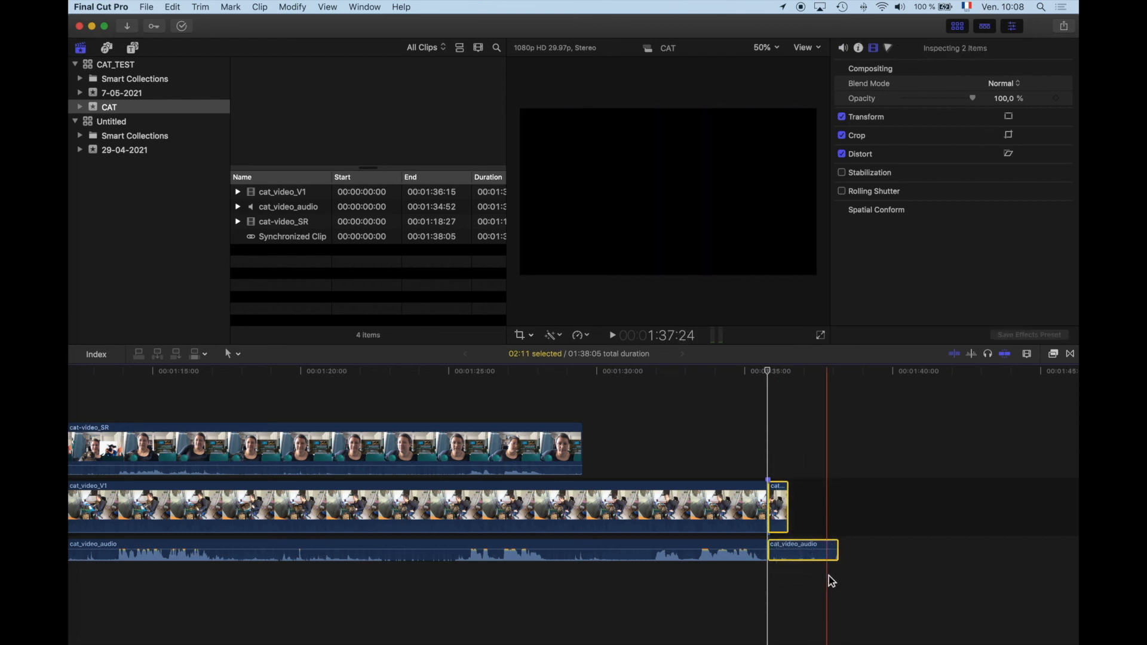
{"action": "key", "text": "Delete"}
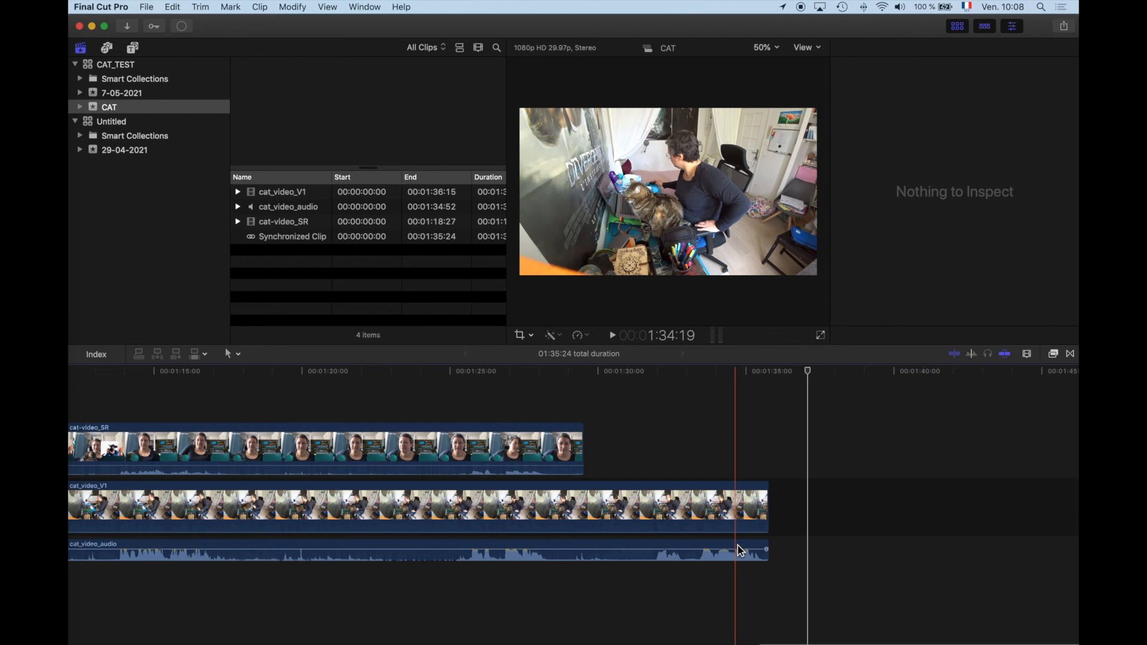
Step: Delete the opening cat_video_V1 segment before the 11:08 cut with its connected clips, repeating the deletion once after an undo
{"action": "scroll", "coordinate": [740, 550], "scroll_direction": "left", "scroll_amount": 15}
{"action": "scroll", "coordinate": [741, 550], "scroll_direction": "left", "scroll_amount": 20}
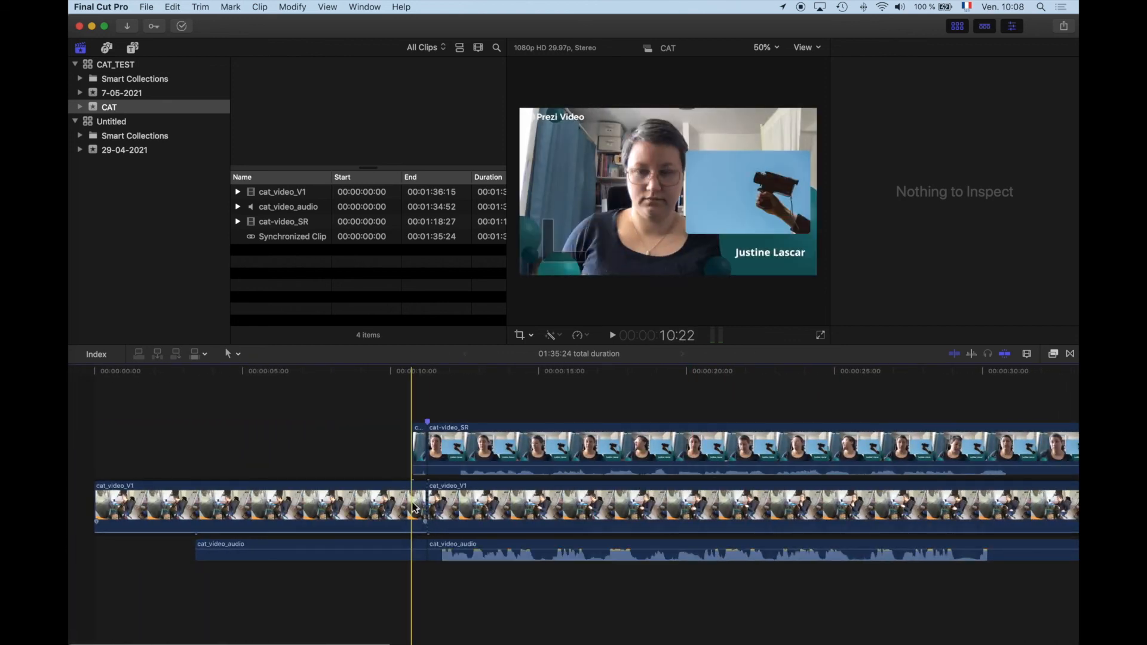
{"action": "left_click", "coordinate": [409, 509]}
{"action": "key", "text": "Delete"}
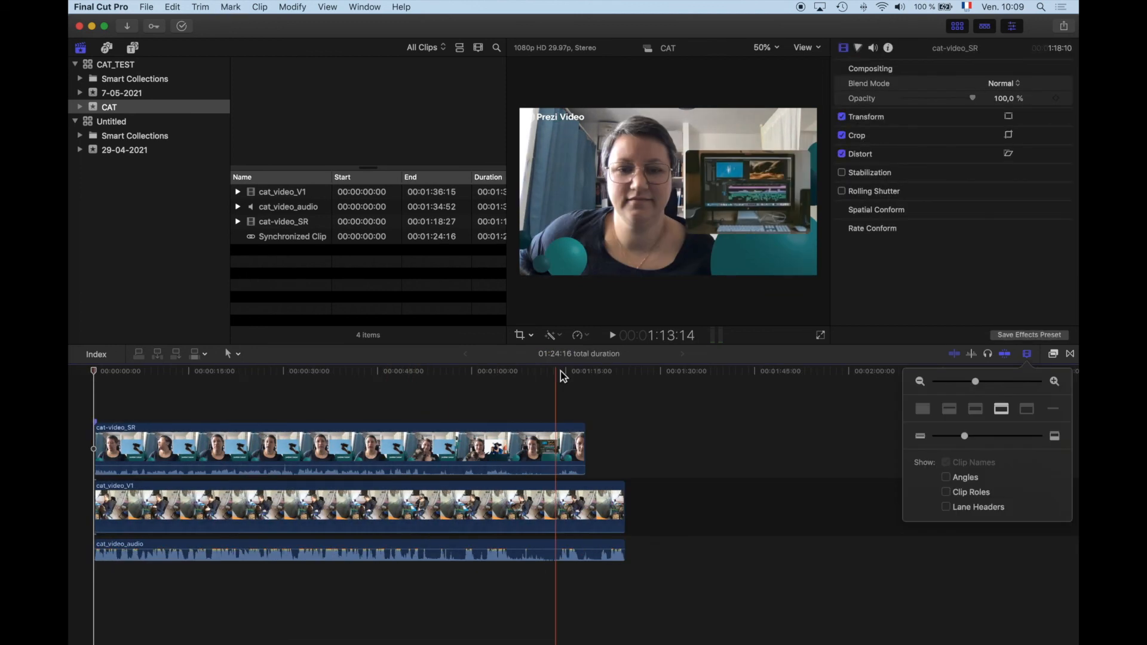
{"action": "key", "text": "super+z"}
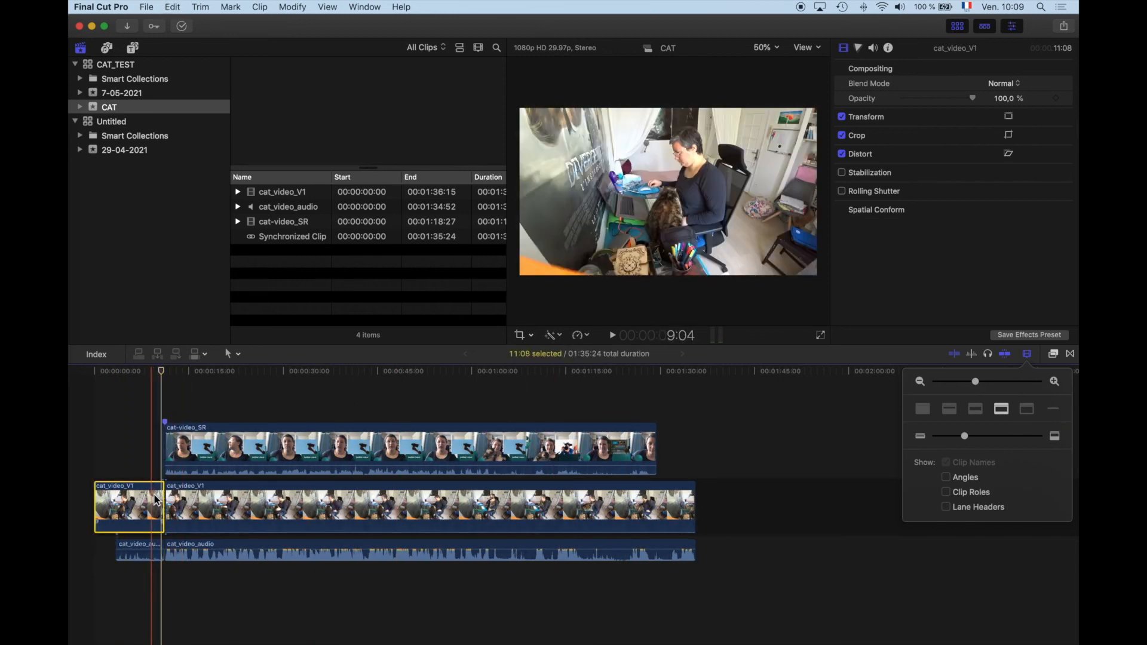
{"action": "key", "text": "Delete"}
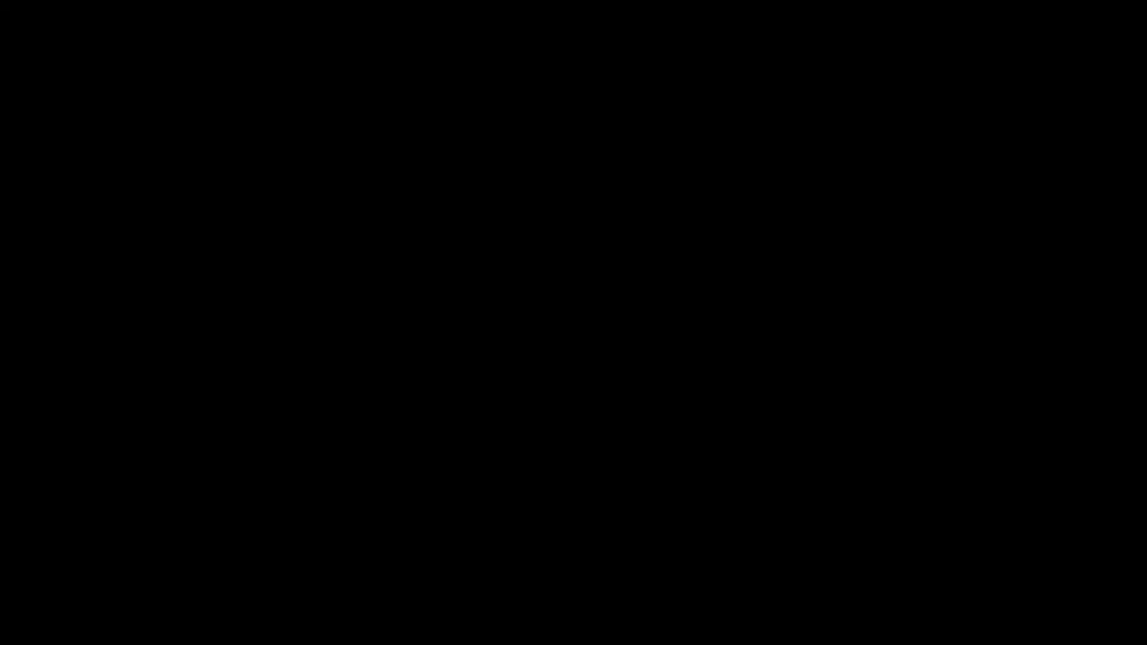